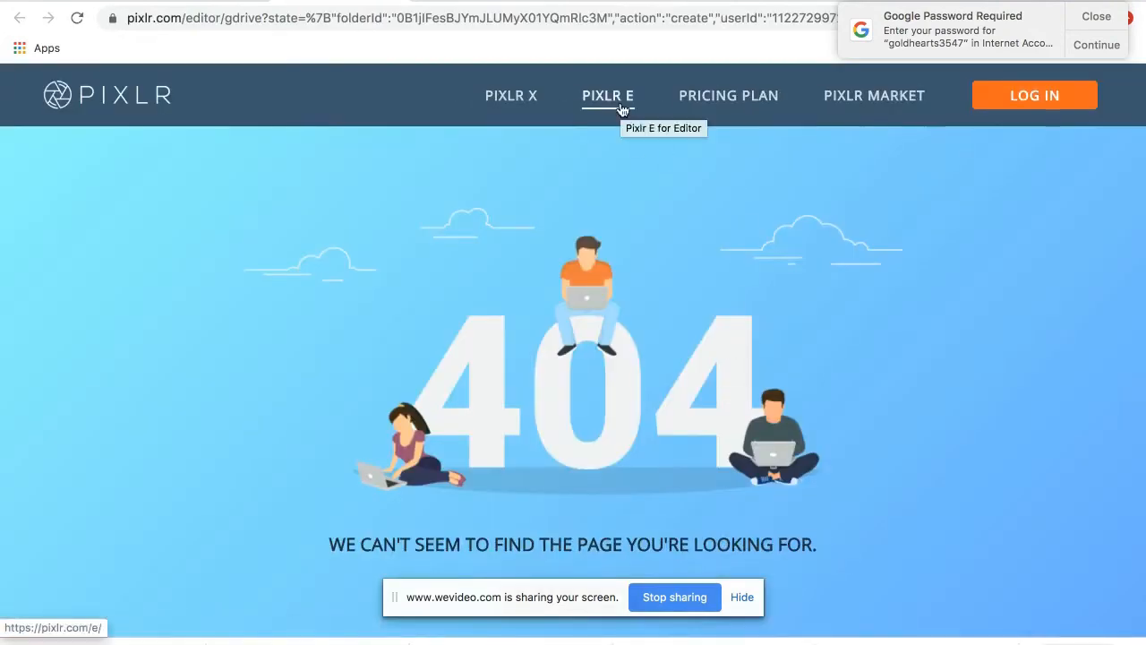
- Create a new 1920 × 1080 image named Band Logo in Pixlr E, without a background
{"action": "left_click", "coordinate": [621, 108]}
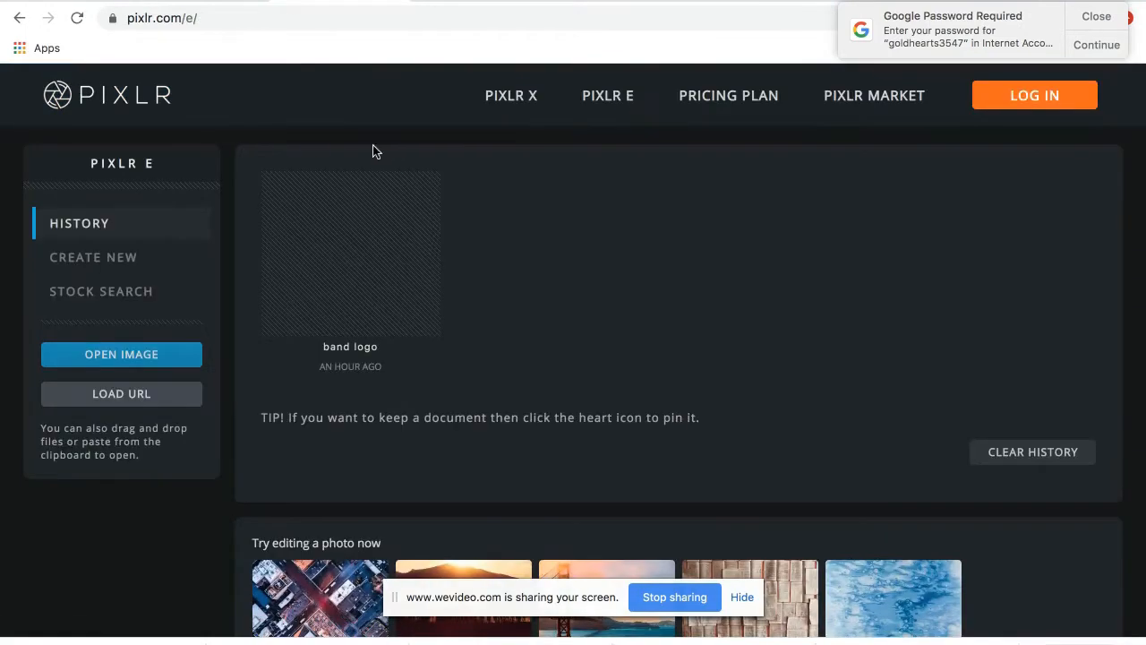
{"action": "left_click", "coordinate": [129, 267]}
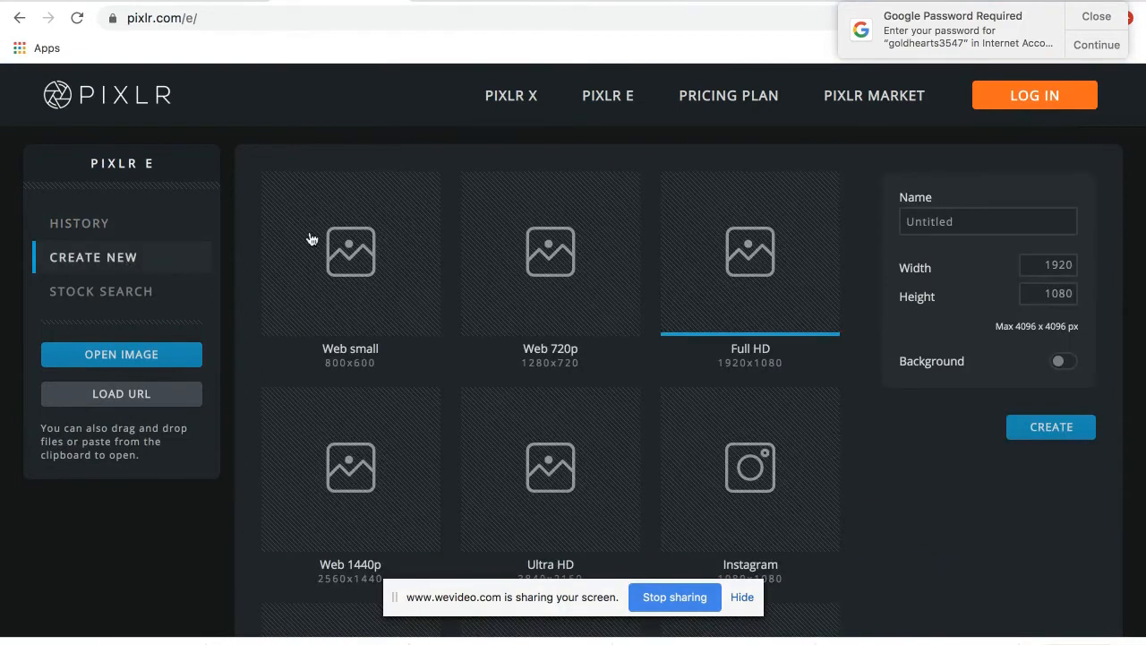
{"action": "left_click", "coordinate": [953, 229]}
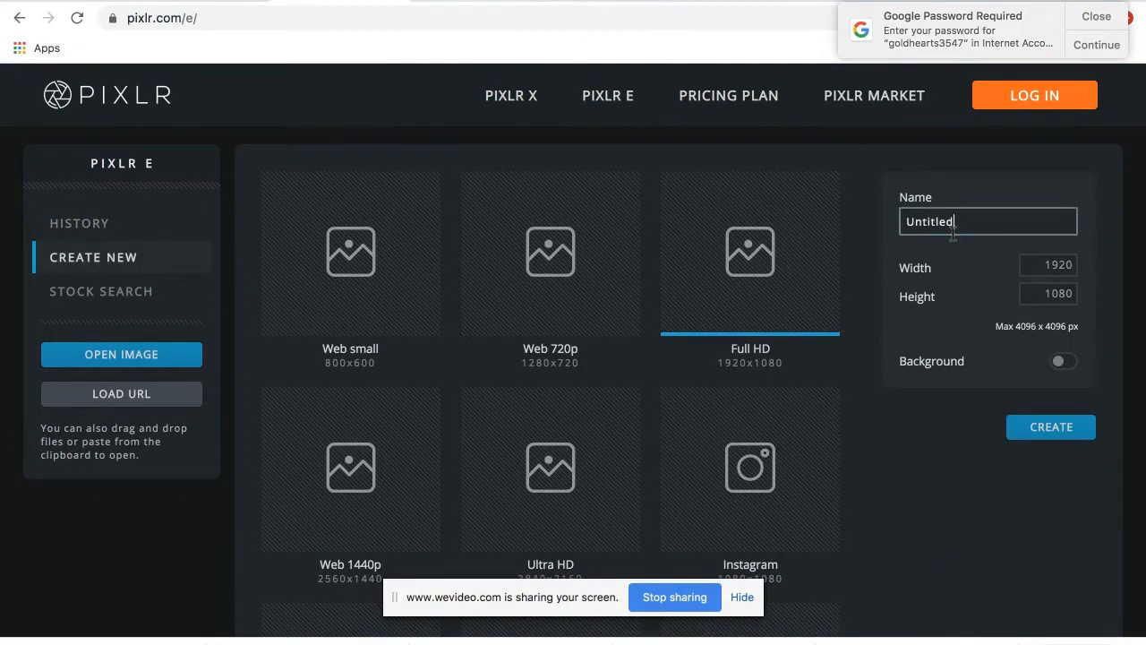
{"action": "double_click", "coordinate": [954, 230]}
{"action": "type", "text": "Band Logo"}
{"action": "left_click", "coordinate": [1064, 369]}
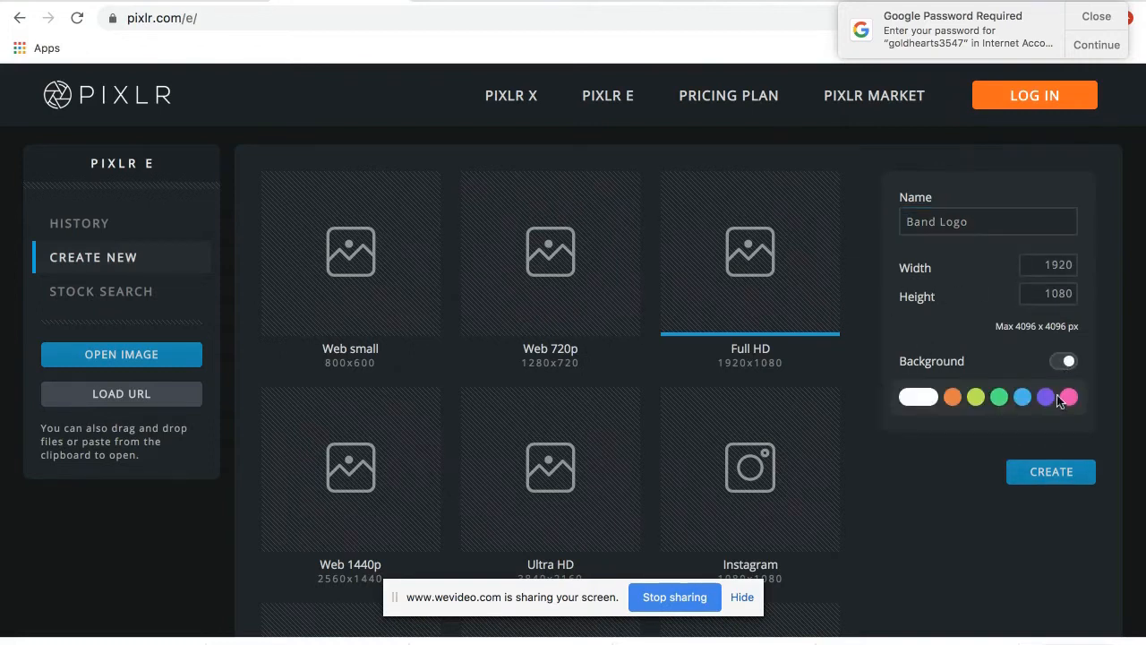
{"action": "left_click", "coordinate": [1067, 363]}
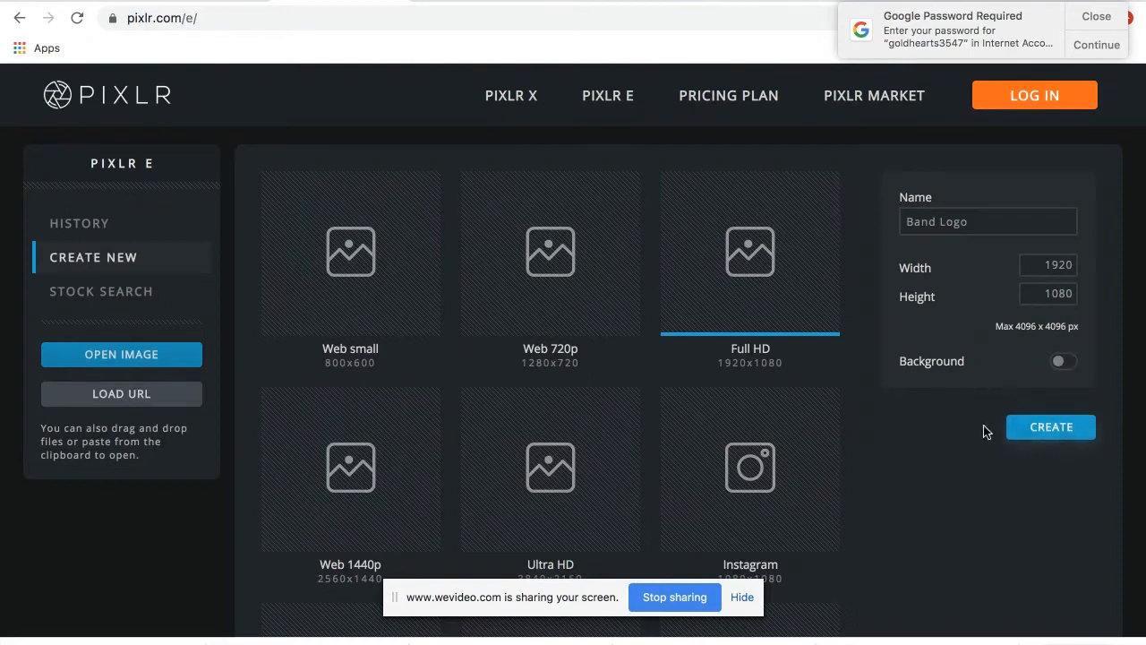
{"action": "left_click", "coordinate": [1032, 429]}
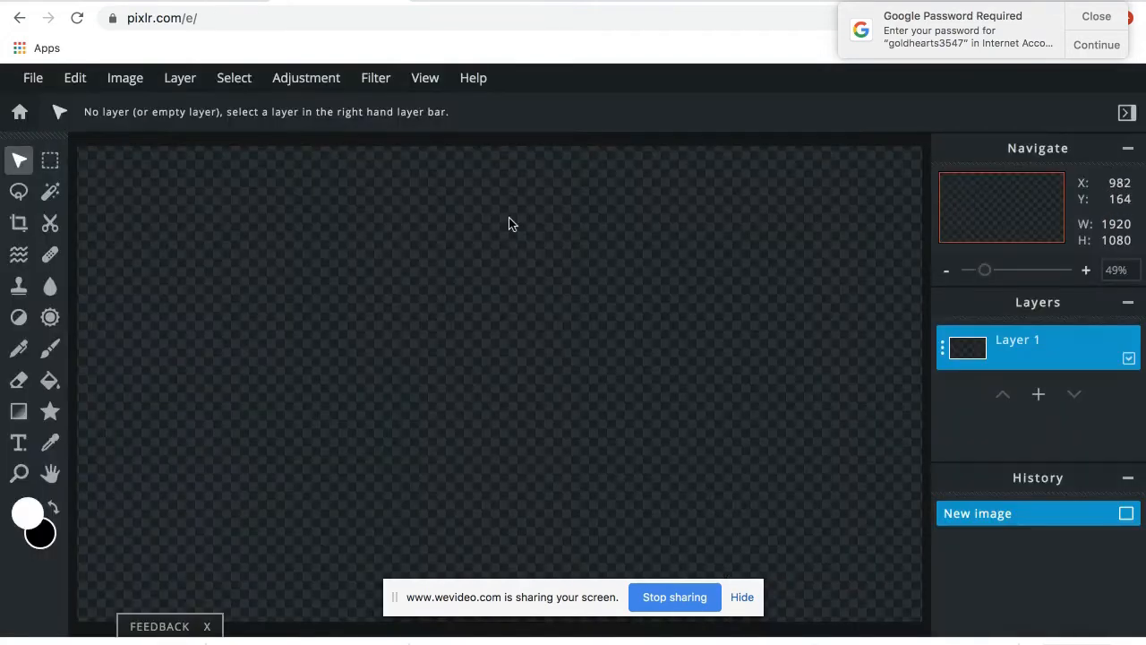
- Add City scape.jpg as a layer in the current document and enlarge it proportionally to about 1240 × 701 px
{"action": "left_click", "coordinate": [36, 80]}
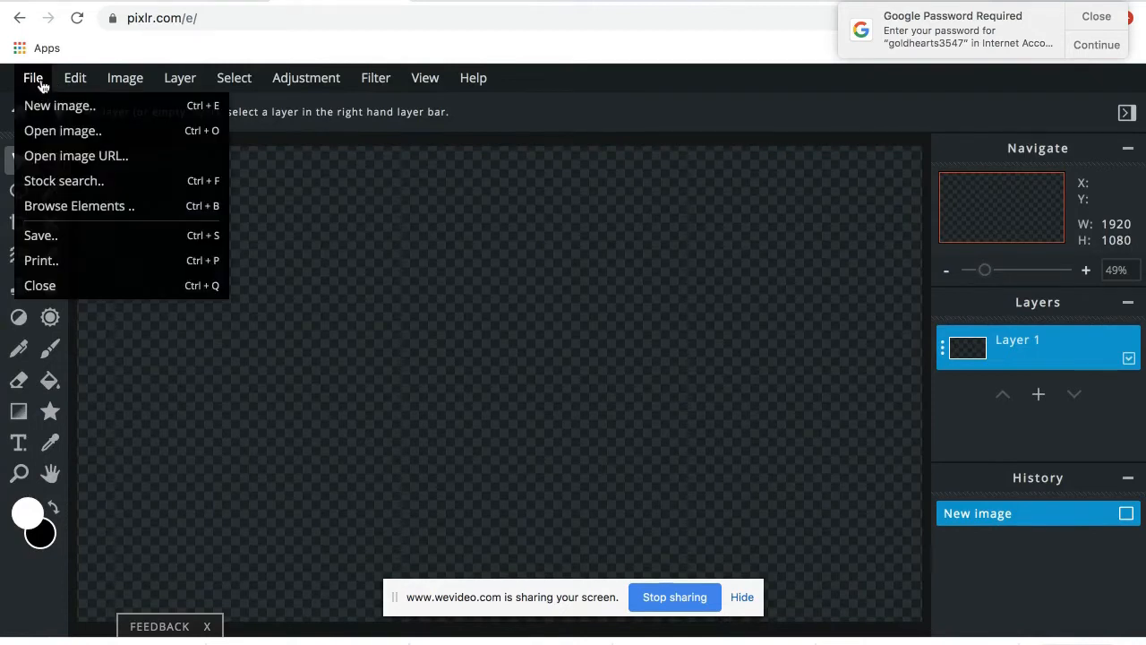
{"action": "left_click", "coordinate": [41, 86]}
{"action": "left_click", "coordinate": [41, 86]}
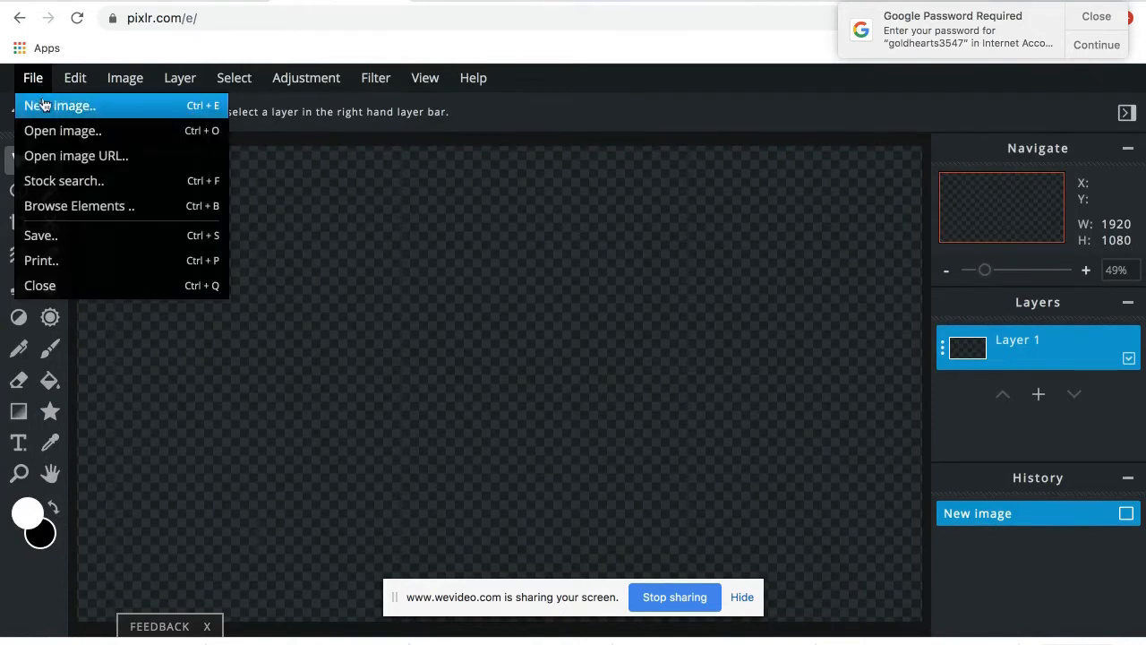
{"action": "left_click", "coordinate": [46, 130]}
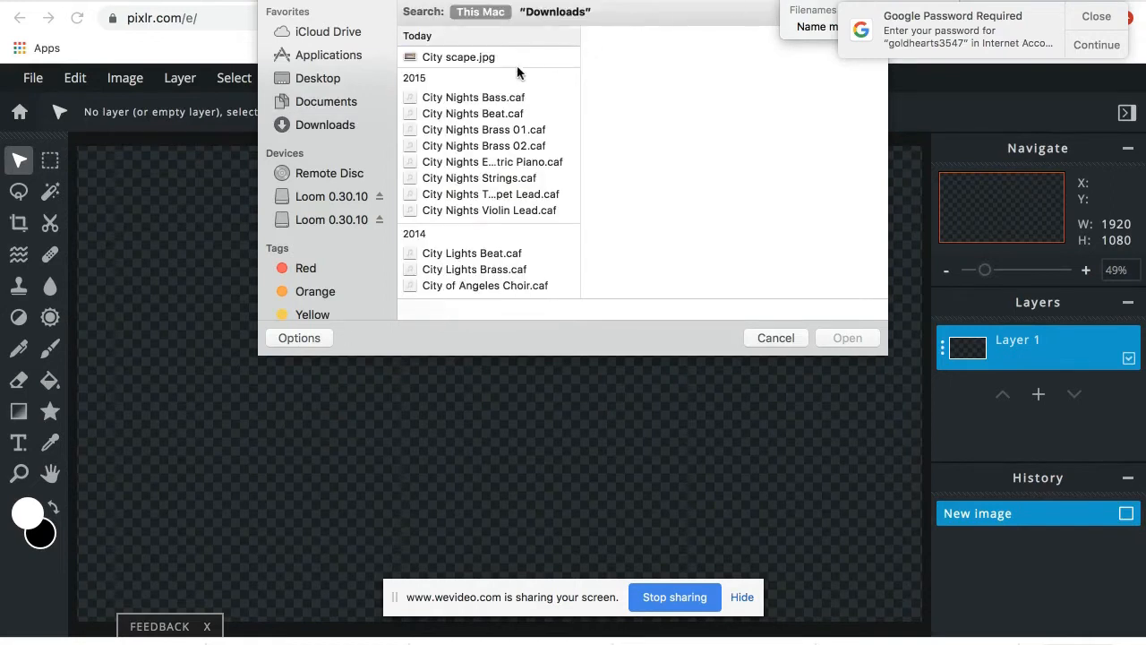
{"action": "left_click", "coordinate": [484, 59]}
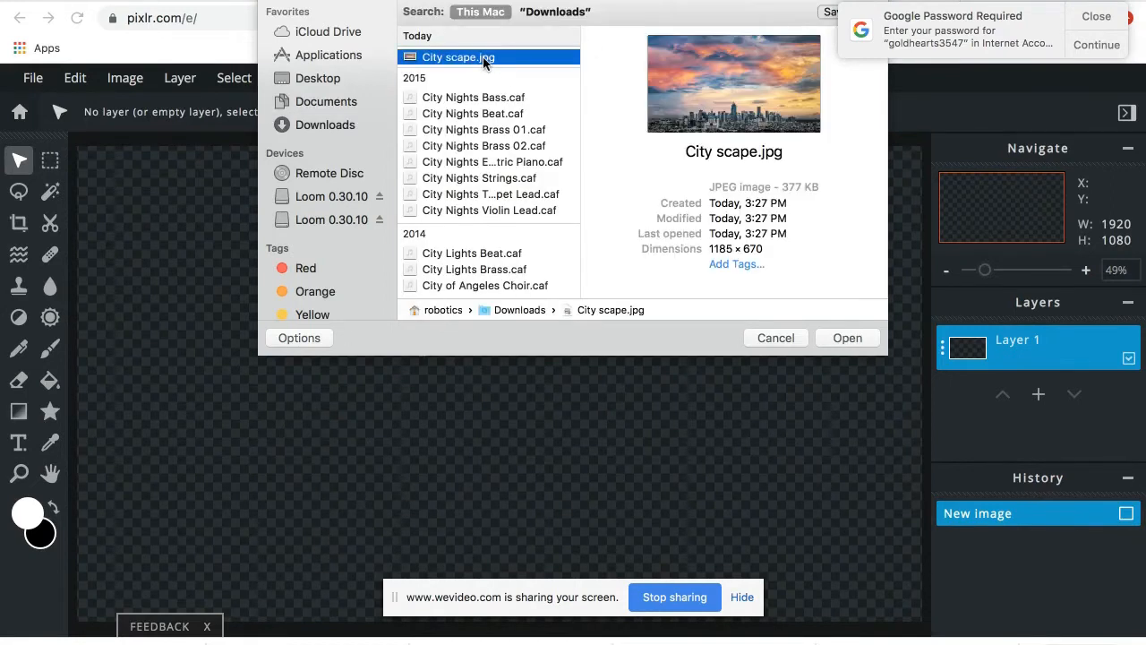
{"action": "double_click", "coordinate": [485, 59]}
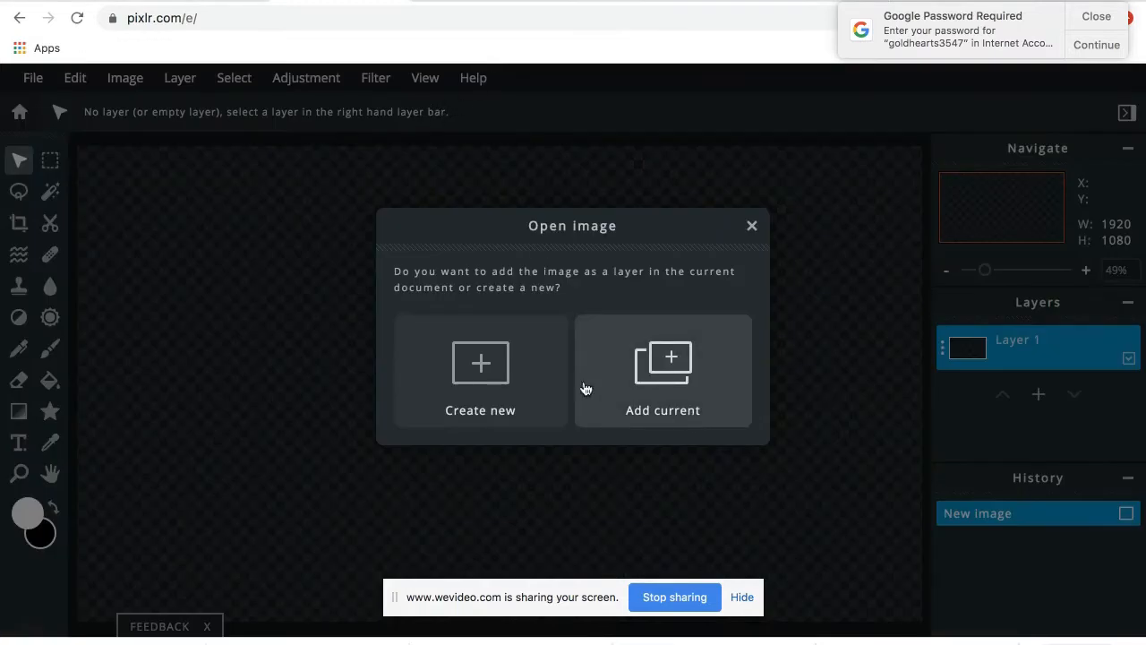
{"action": "left_click", "coordinate": [685, 381]}
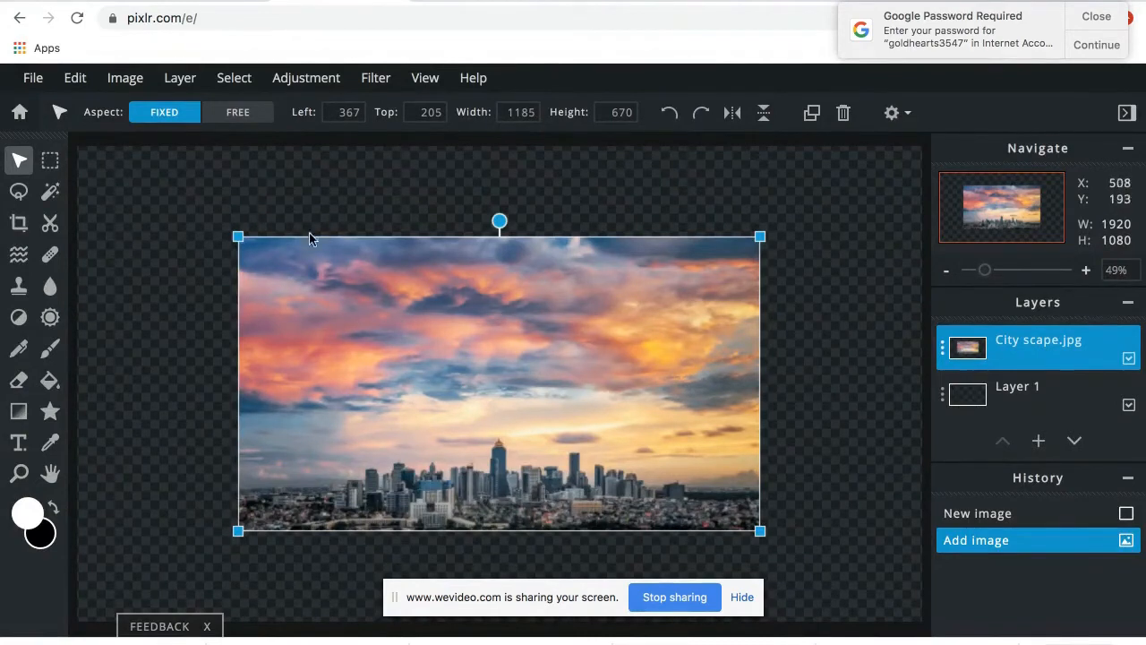
{"action": "left_click_drag", "start_coordinate": [237, 231], "coordinate": [214, 213]}
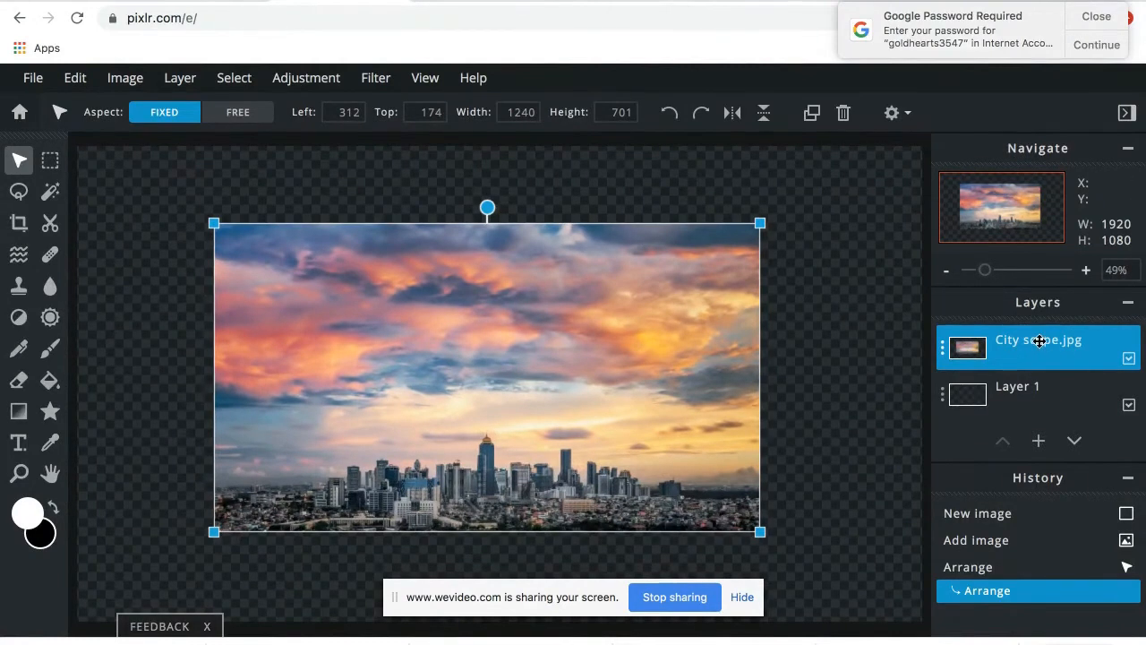
- Rename the cityscape image layer to "Background City scape.jpg"
{"action": "left_click", "coordinate": [1002, 348]}
{"action": "left_click", "coordinate": [828, 328]}
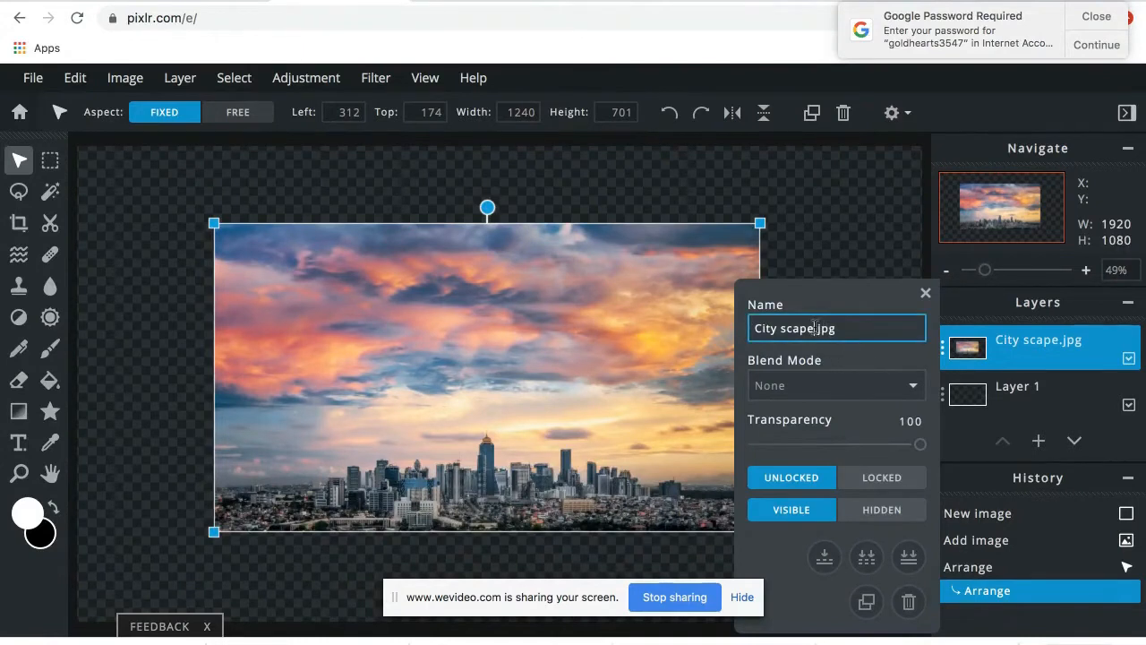
{"action": "type", "text": "Background"}
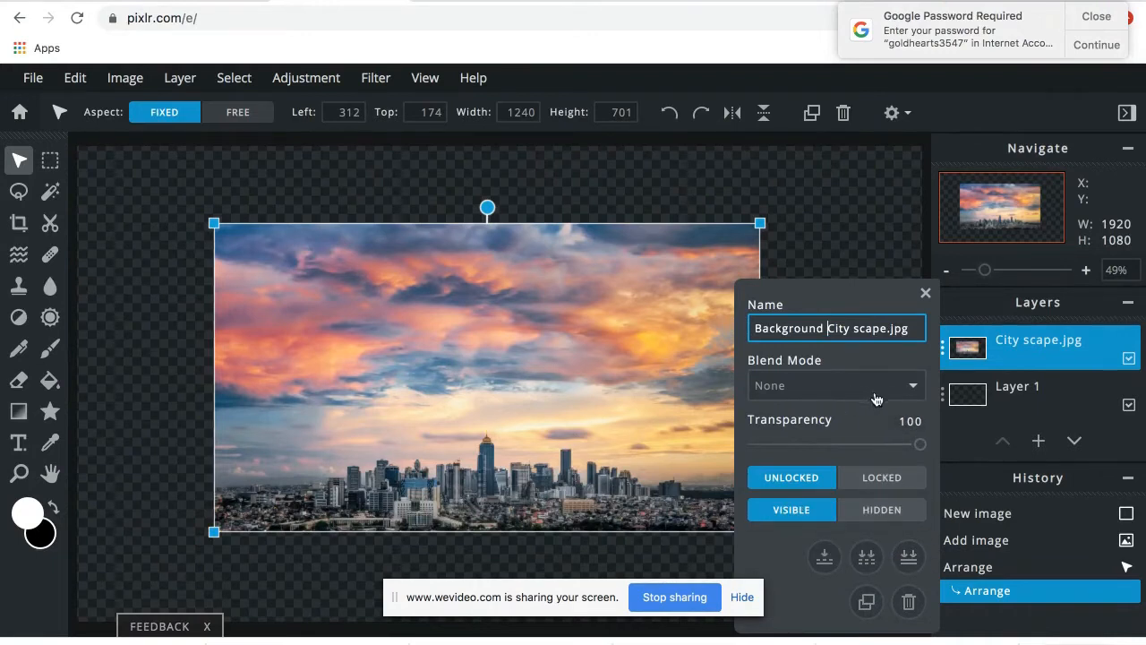
{"action": "left_click", "coordinate": [925, 293]}
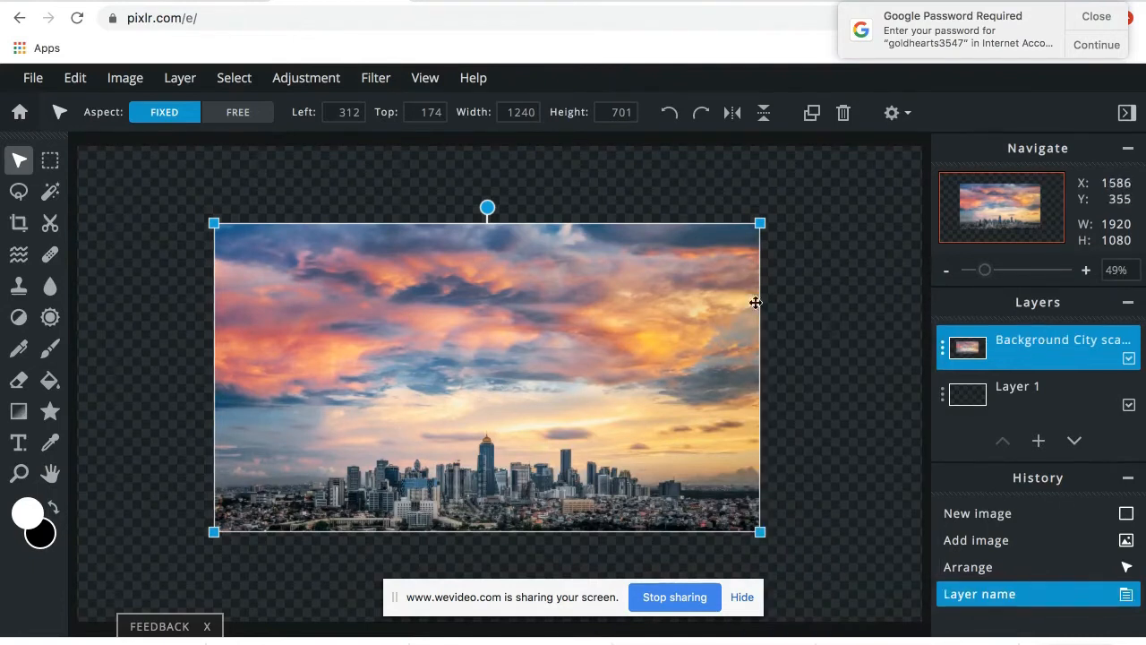
- Add tai chi.jpg as a layer in the current document, placed over the left part of the sky at about 412 × 289 px
{"action": "left_click", "coordinate": [46, 86]}
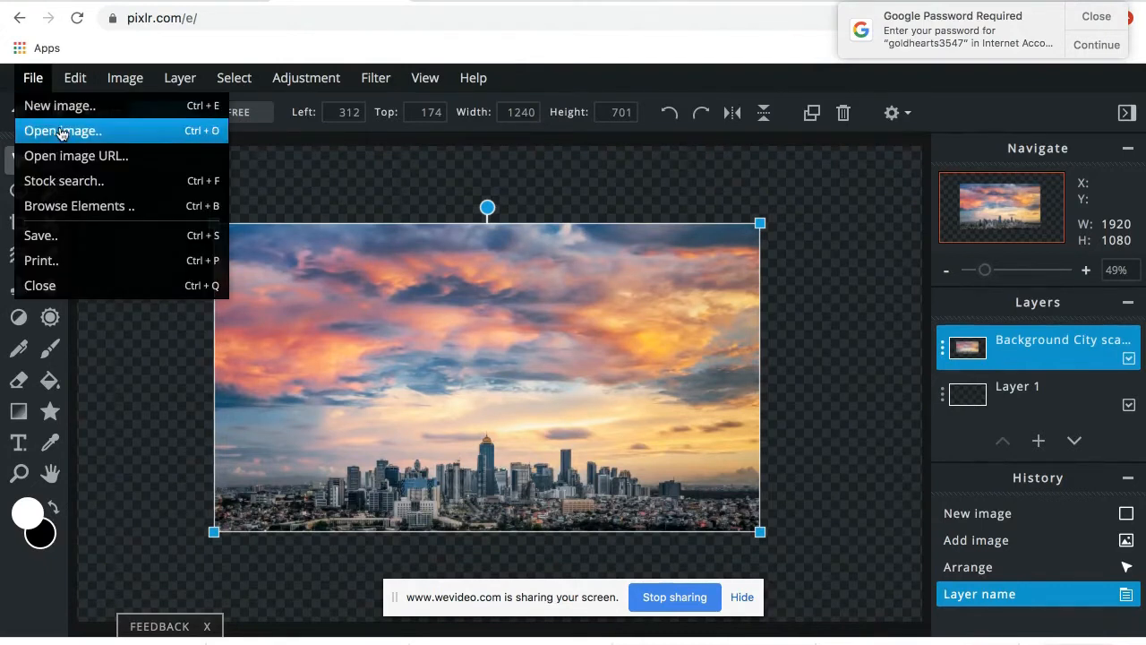
{"action": "left_click", "coordinate": [60, 130]}
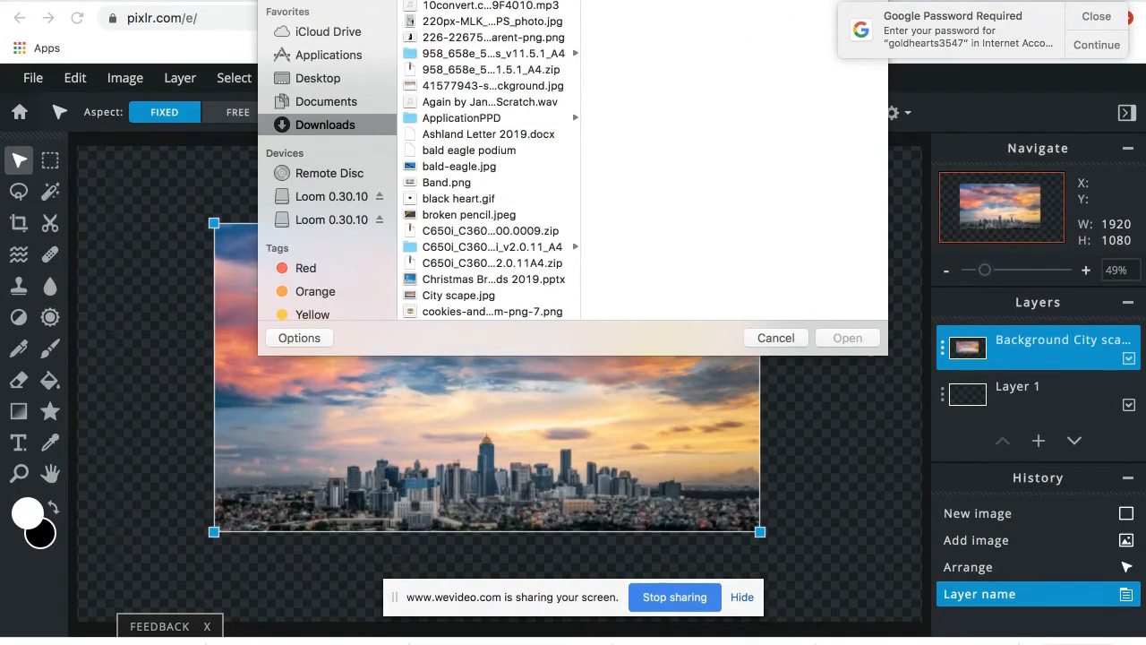
{"action": "type", "text": "chi"}
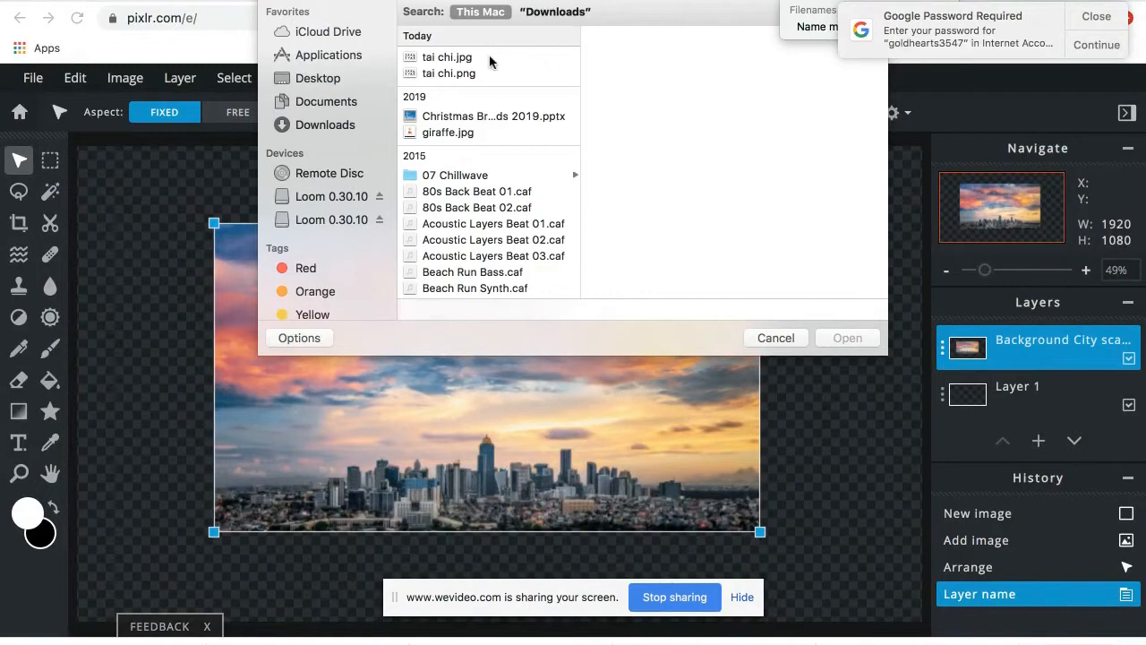
{"action": "left_click", "coordinate": [490, 57]}
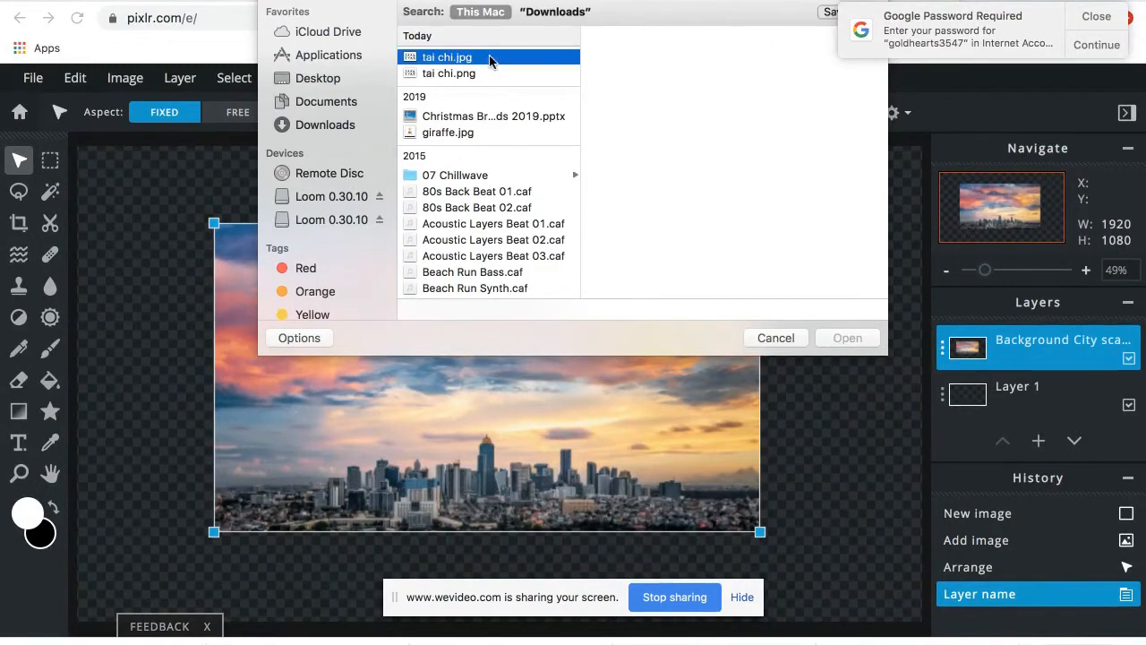
{"action": "double_click", "coordinate": [489, 57]}
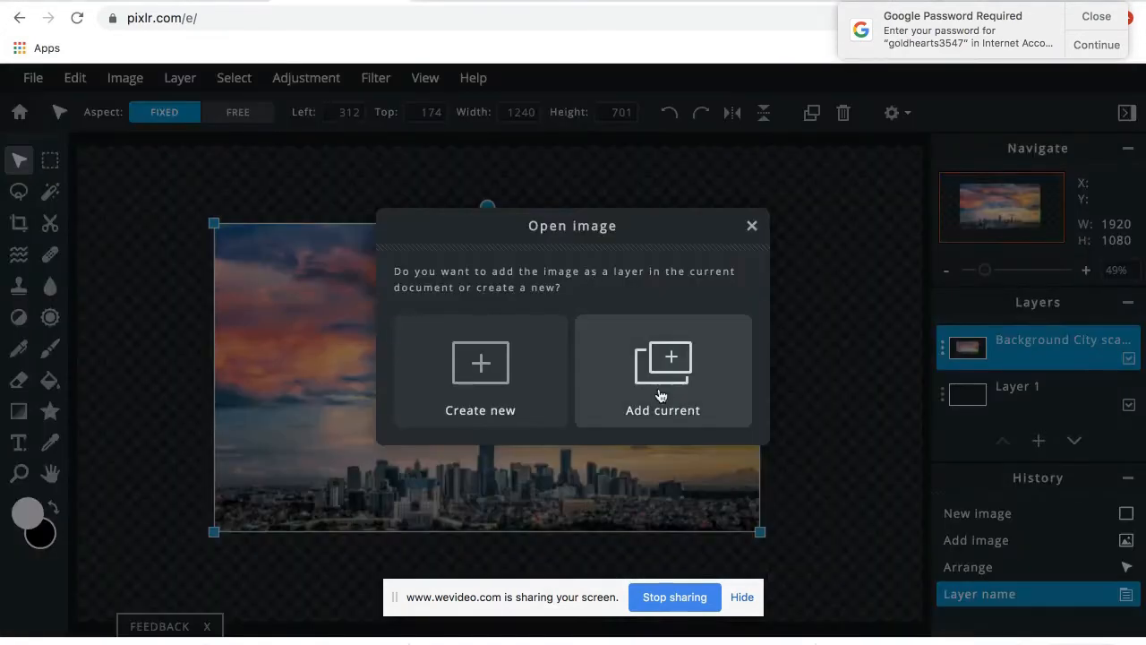
{"action": "left_click", "coordinate": [661, 395]}
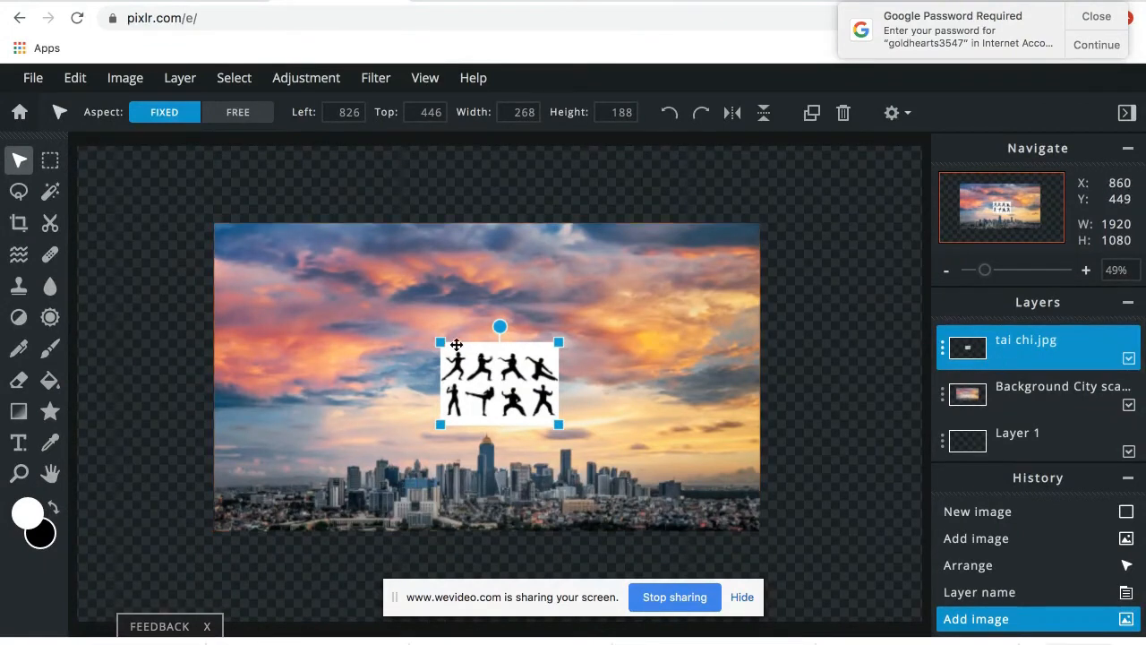
{"action": "left_click_drag", "start_coordinate": [478, 365], "coordinate": [379, 323]}
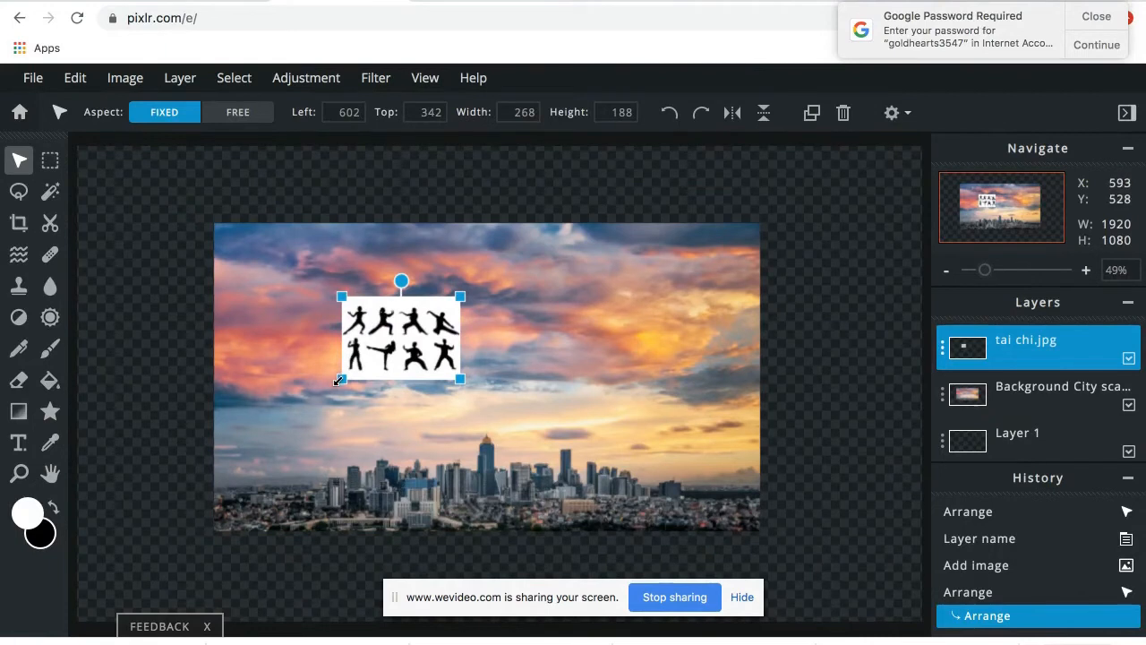
{"action": "left_click_drag", "start_coordinate": [341, 380], "coordinate": [274, 414]}
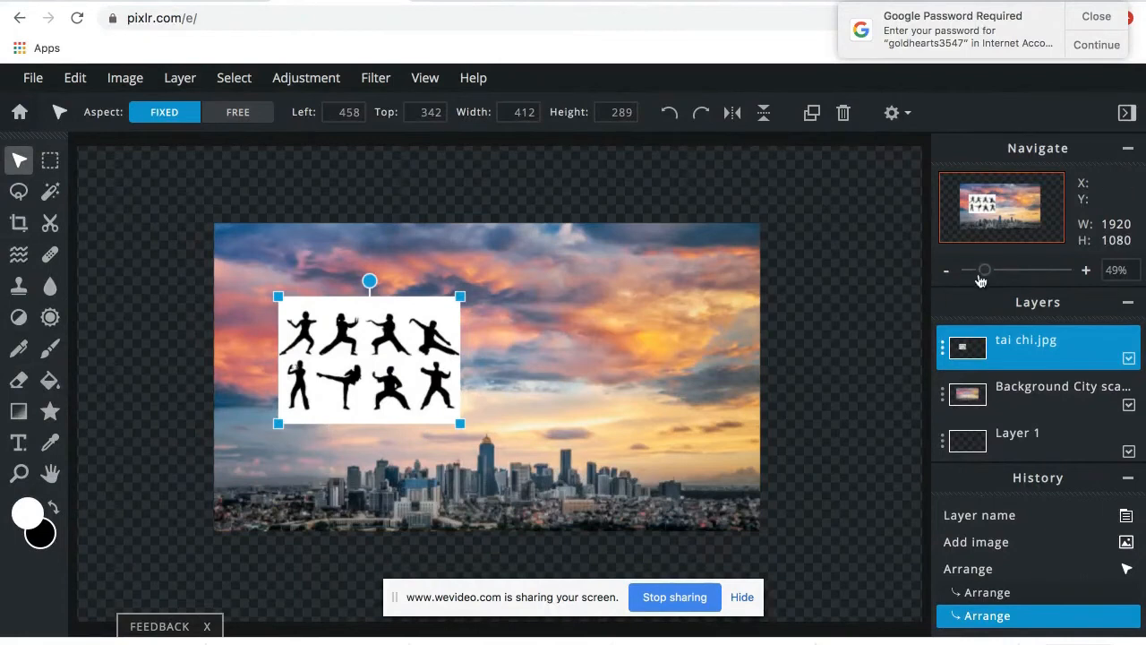
- Select the third silhouette in the lower row of the tai chi image with the Wand at tolerance 81
{"action": "left_click_drag", "start_coordinate": [980, 281], "coordinate": [995, 277]}
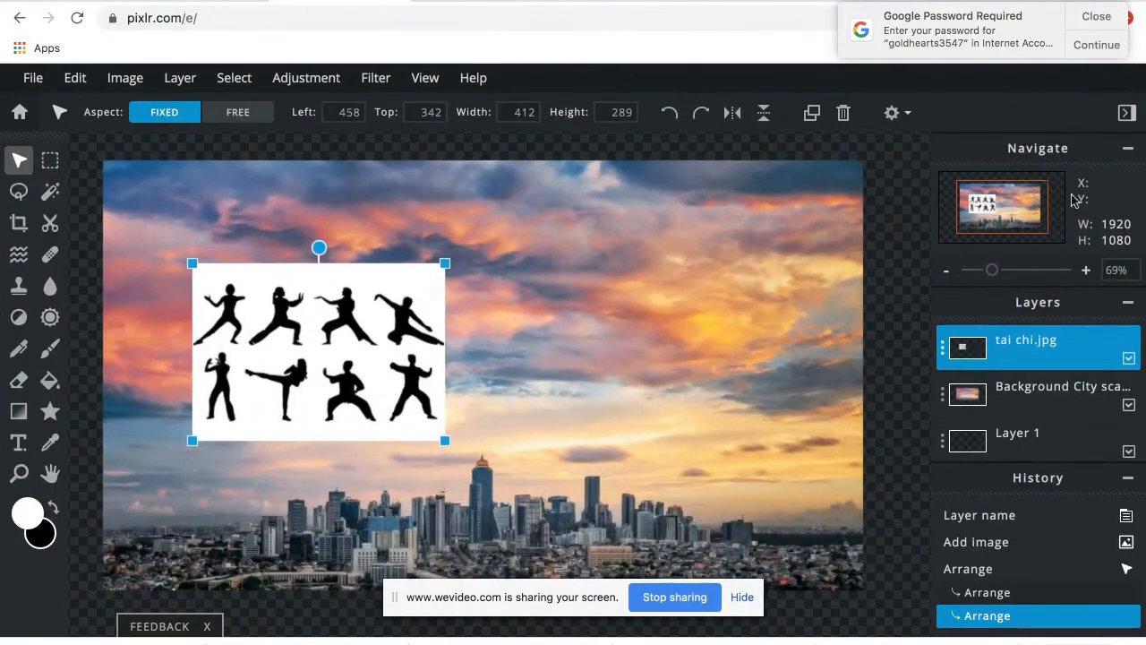
{"action": "left_click", "coordinate": [50, 194]}
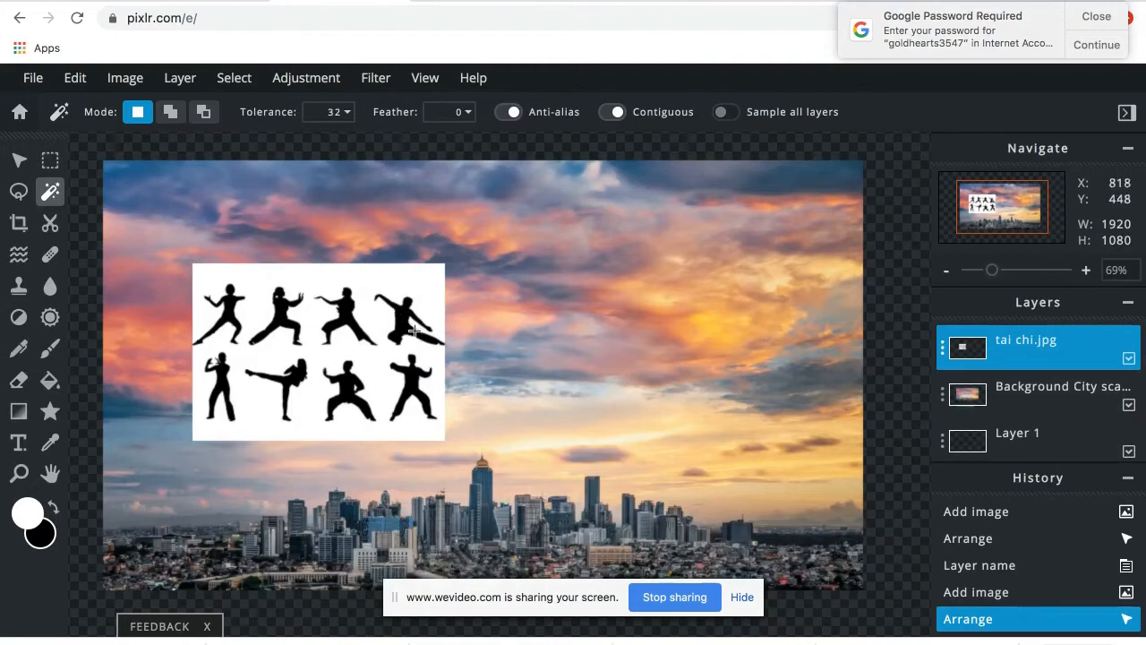
{"action": "left_click", "coordinate": [343, 378]}
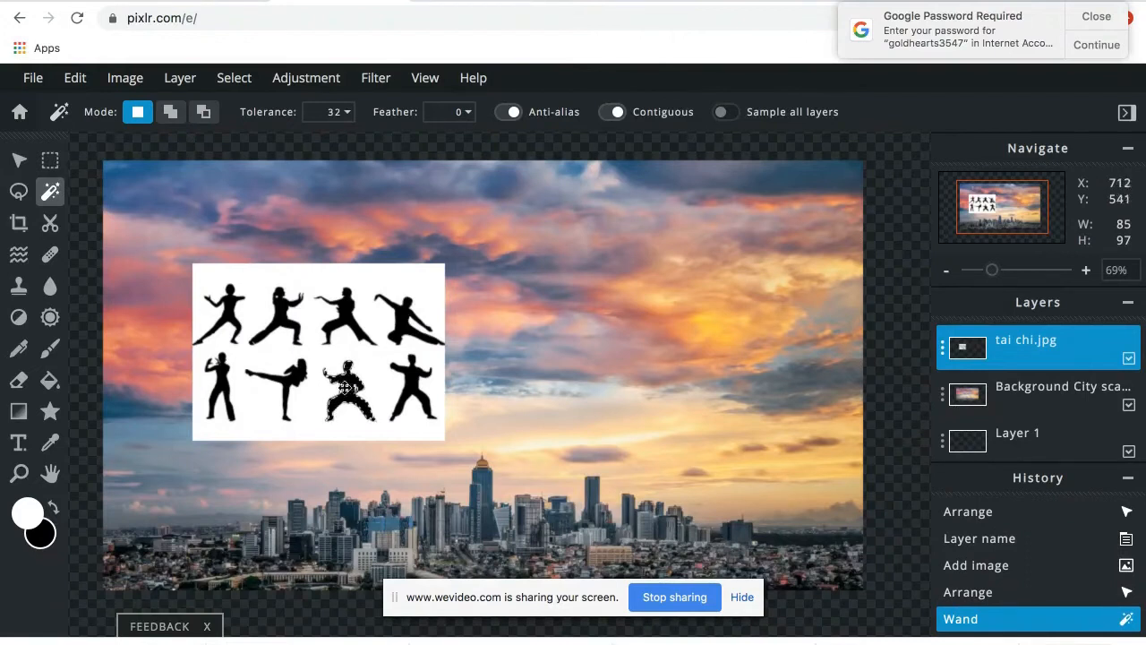
{"action": "left_click", "coordinate": [347, 112]}
{"action": "left_click_drag", "start_coordinate": [247, 143], "coordinate": [322, 149]}
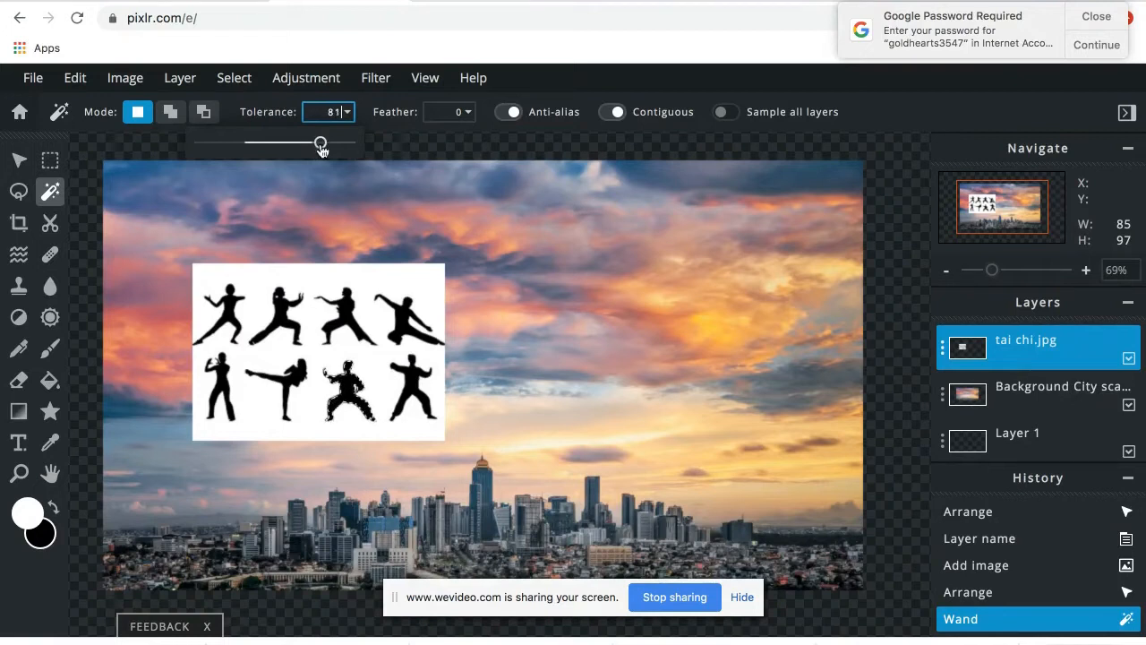
{"action": "left_click", "coordinate": [289, 380]}
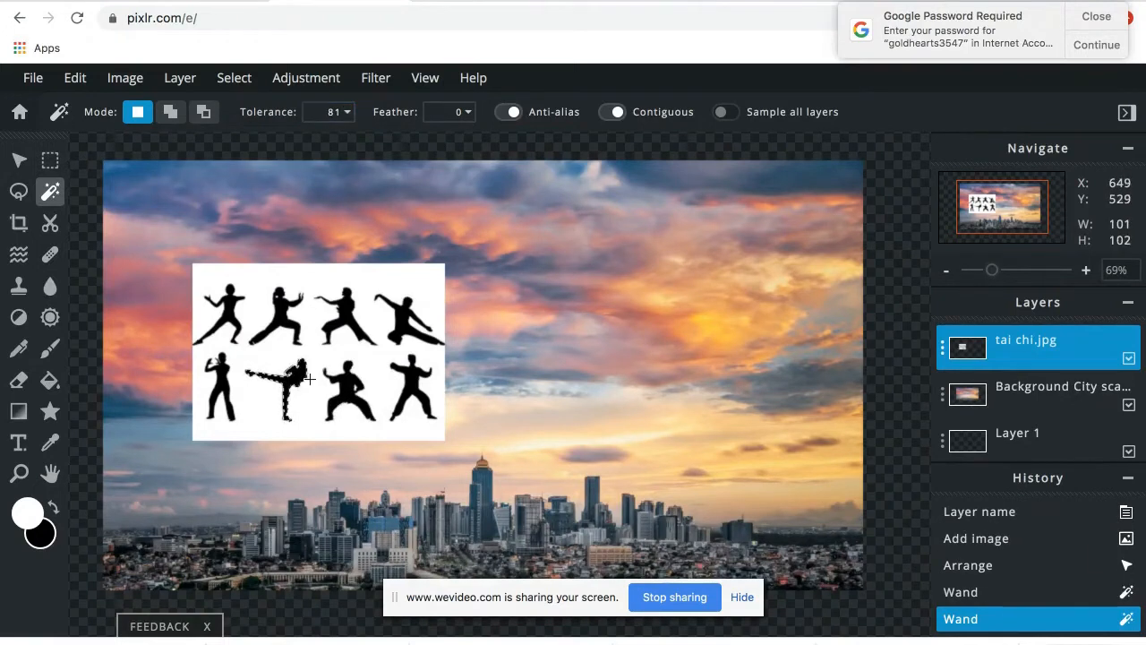
{"action": "left_click", "coordinate": [342, 384]}
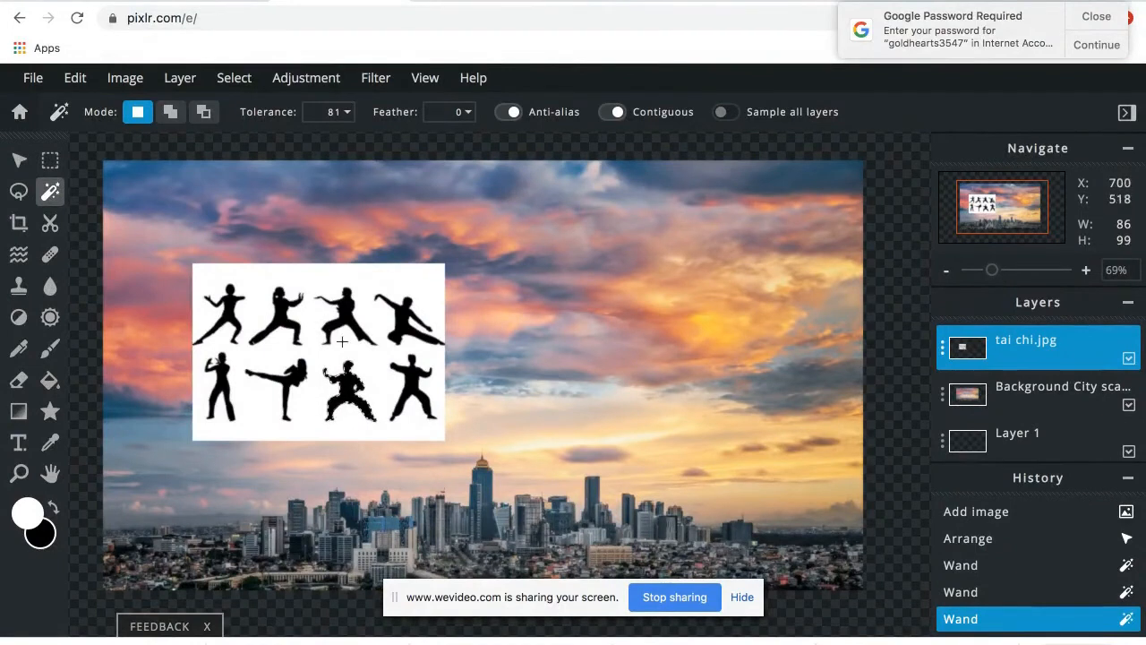
- Raise the Wand tolerance to 87 and copy the selected third silhouette of the lower row
{"action": "left_click", "coordinate": [347, 112]}
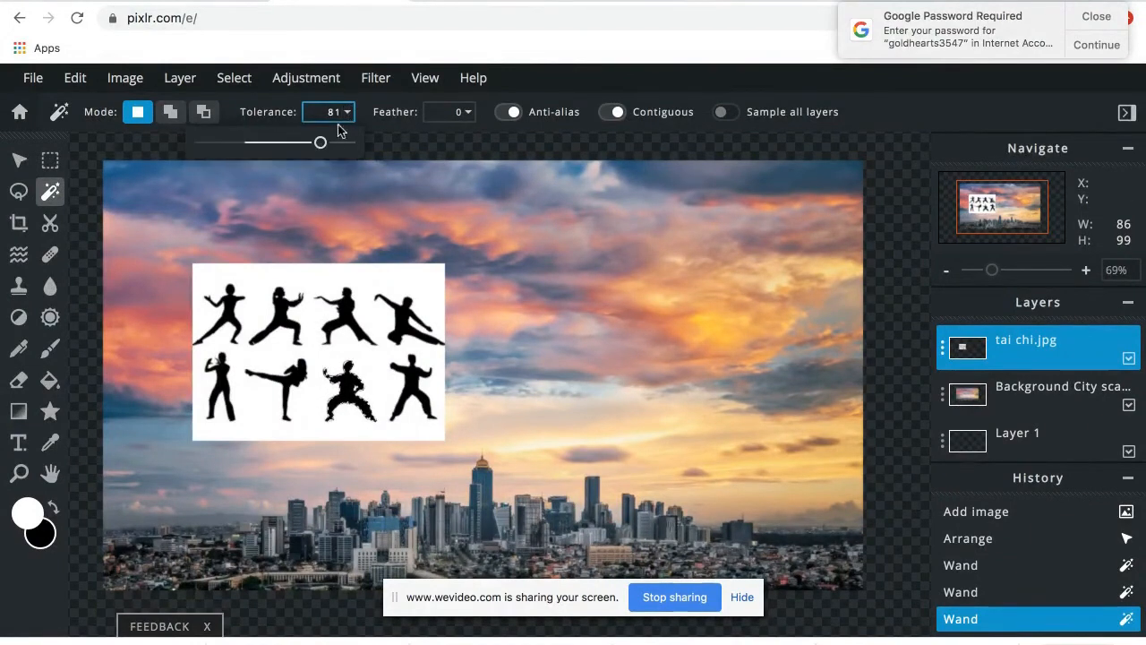
{"action": "left_click_drag", "start_coordinate": [320, 143], "coordinate": [327, 145]}
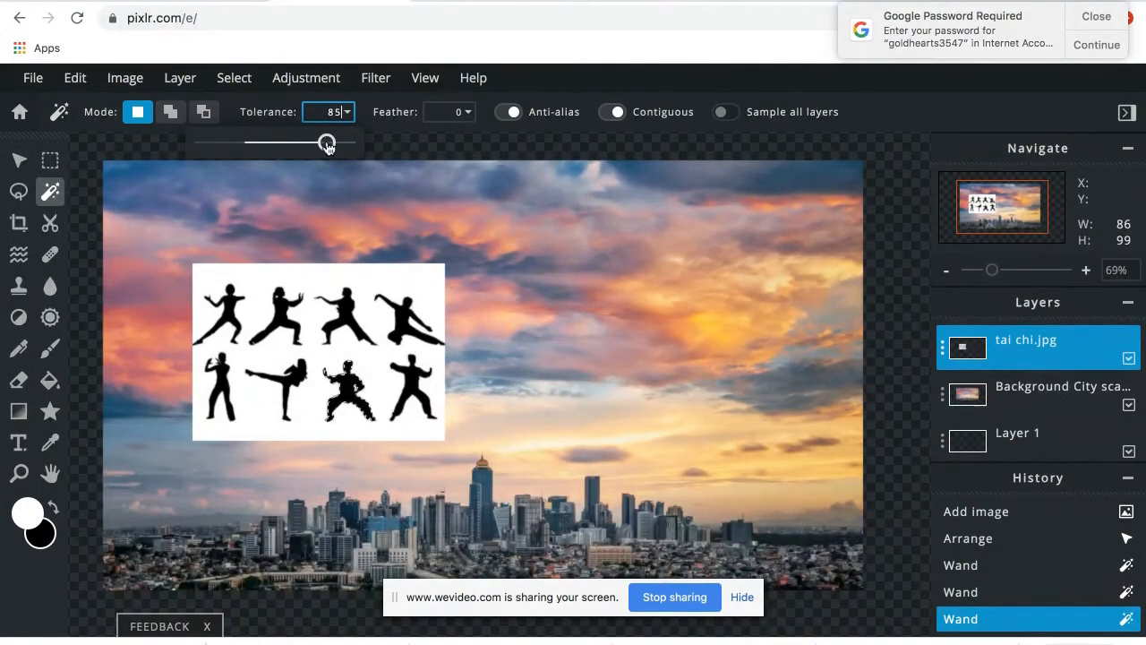
{"action": "left_click_drag", "start_coordinate": [328, 146], "coordinate": [330, 144]}
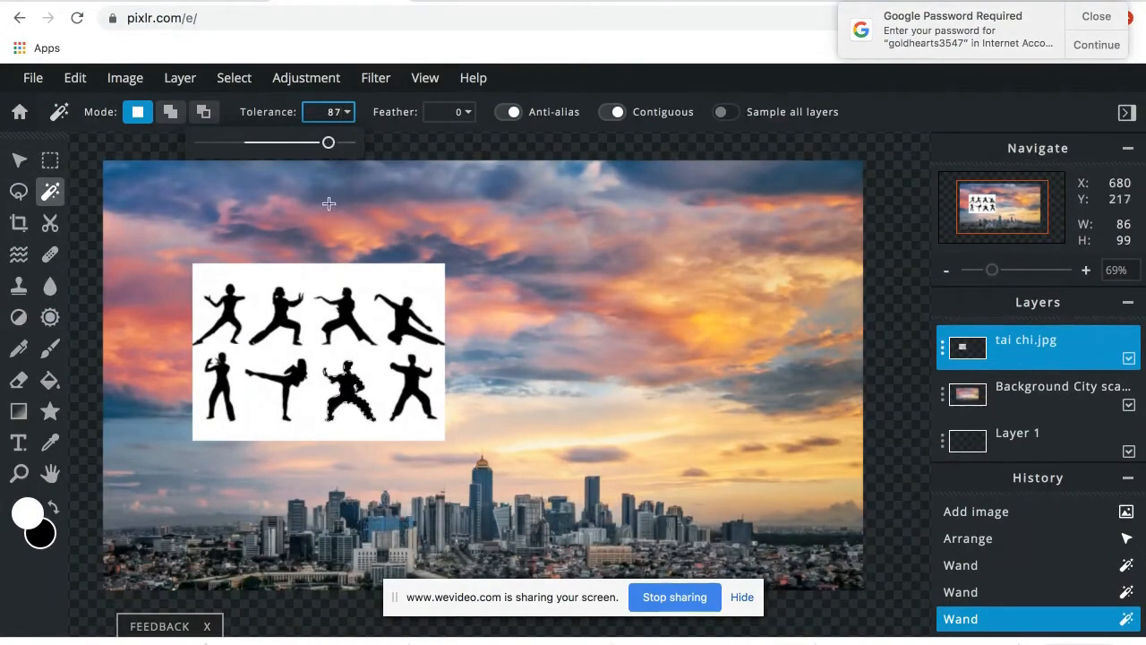
{"action": "left_click", "coordinate": [347, 390]}
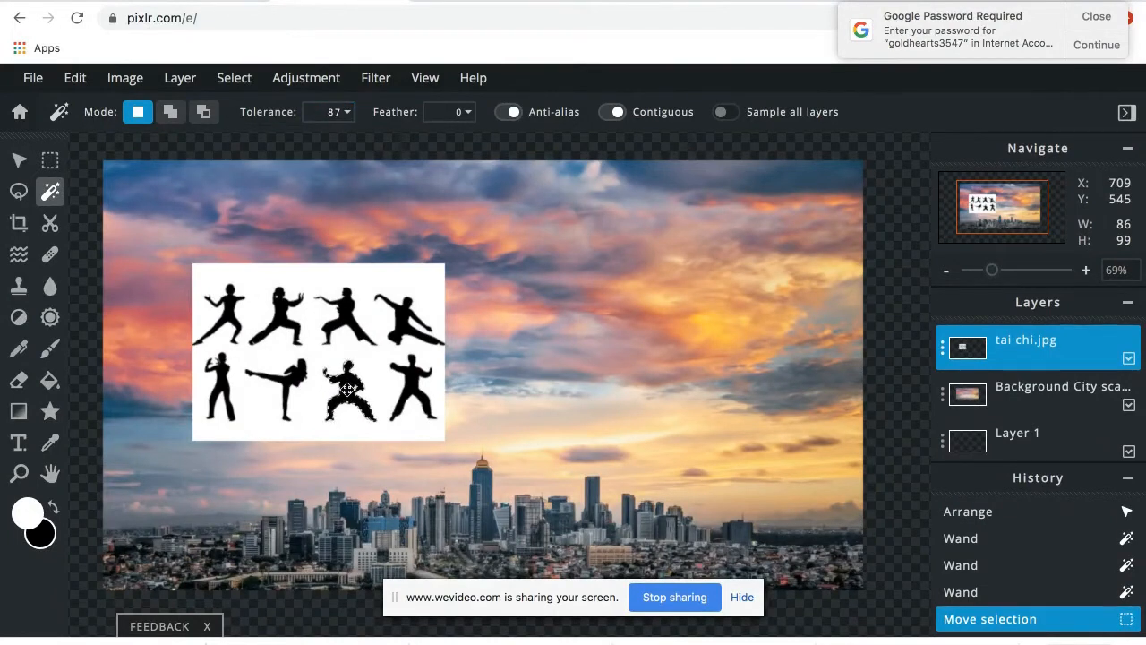
{"action": "key", "text": "ctrl+c"}
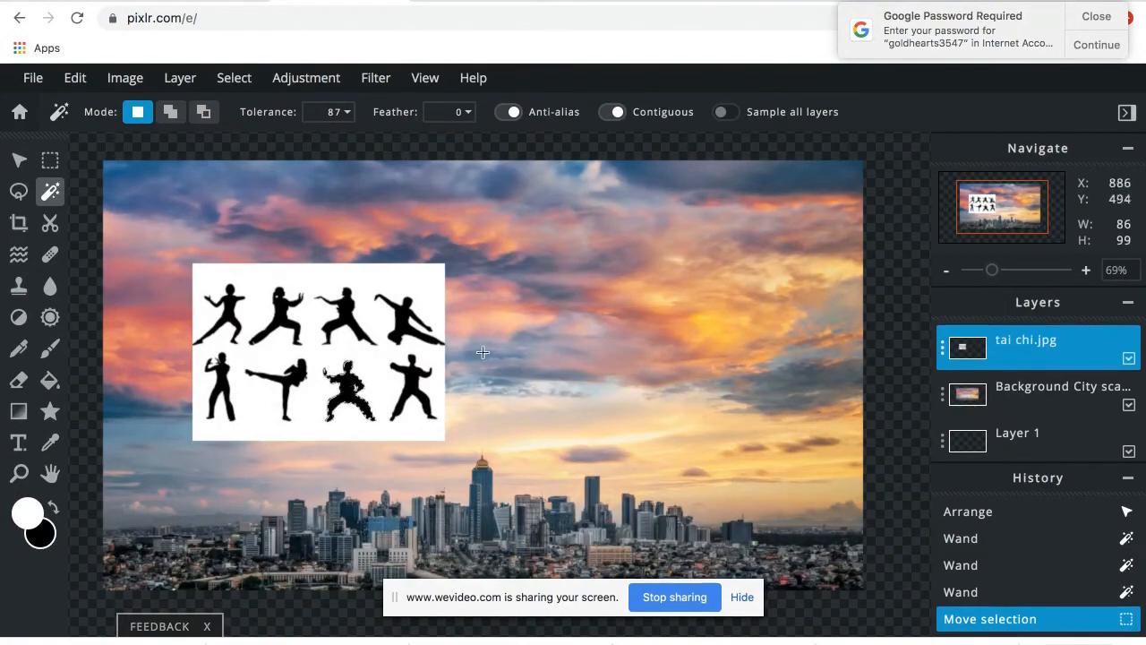
- Paste the copied silhouette as a new layer and place it in the right part of the sky, tilted counterclockwise, at about 97 × 112 px
{"action": "key", "text": "ctrl+d"}
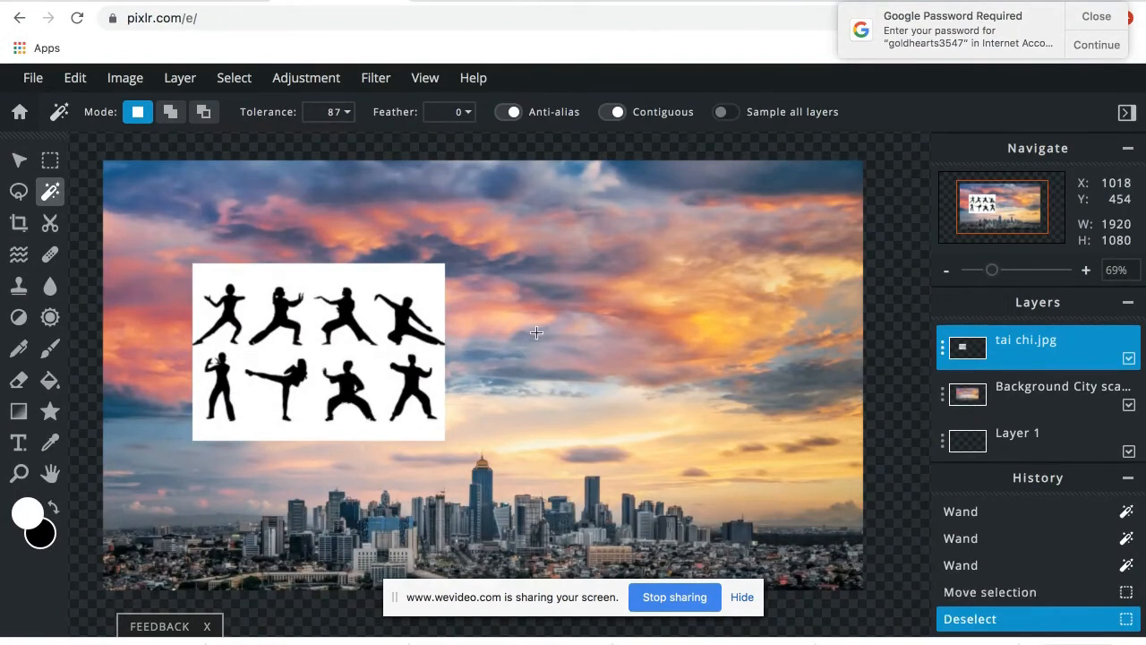
{"action": "key", "text": "ctrl+v"}
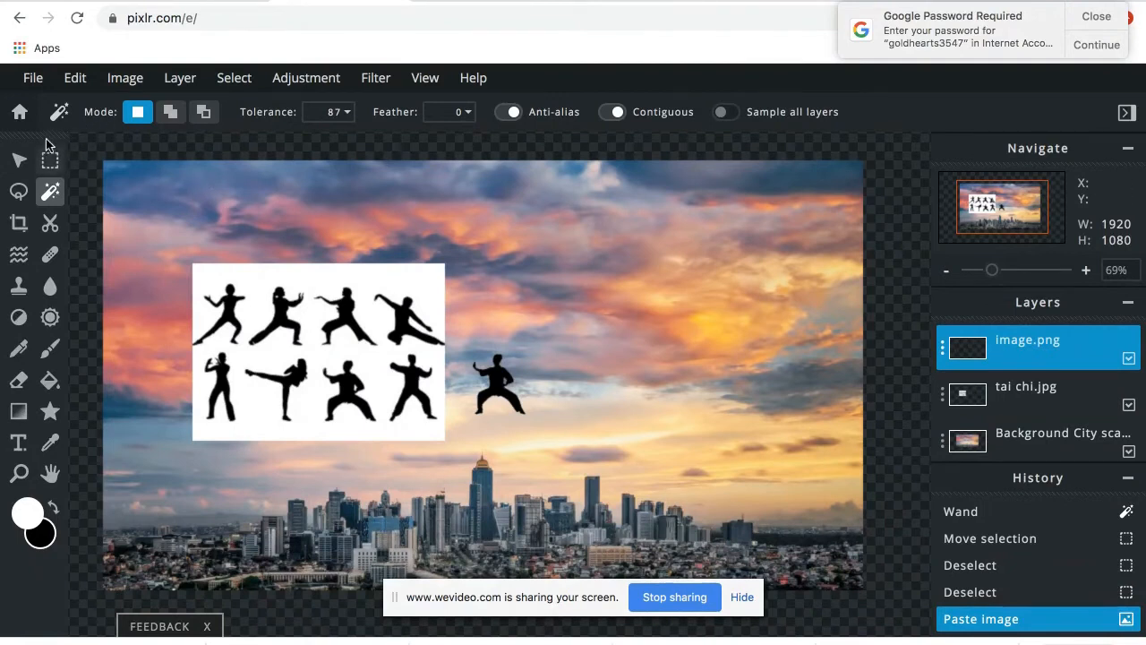
{"action": "left_click", "coordinate": [20, 159]}
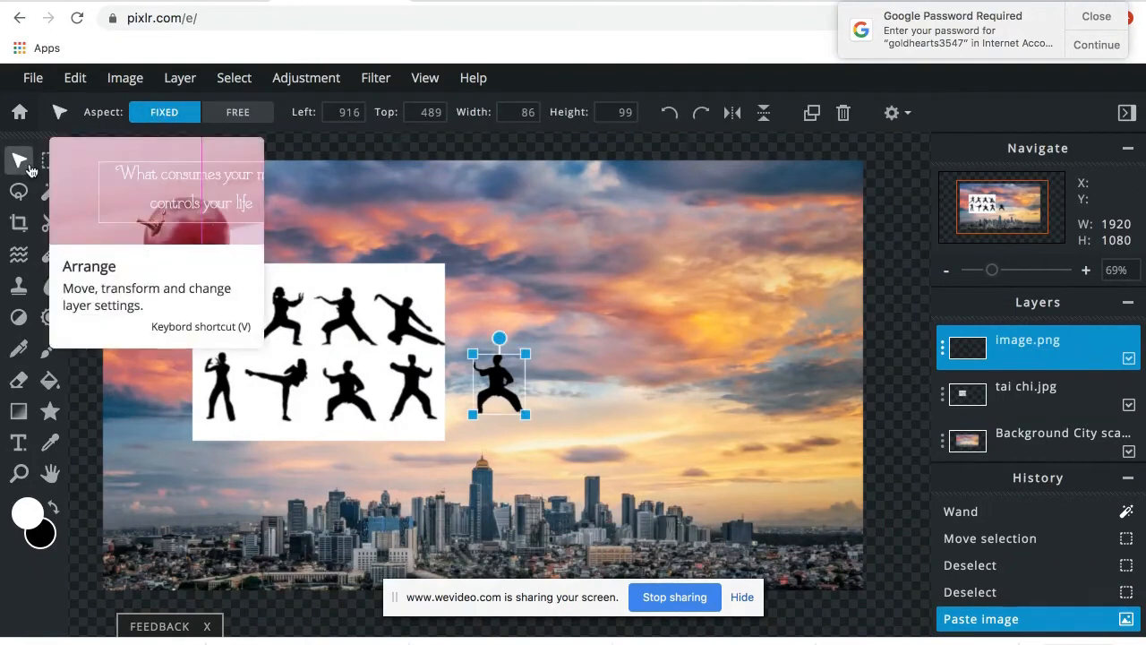
{"action": "left_click_drag", "start_coordinate": [500, 394], "coordinate": [537, 369]}
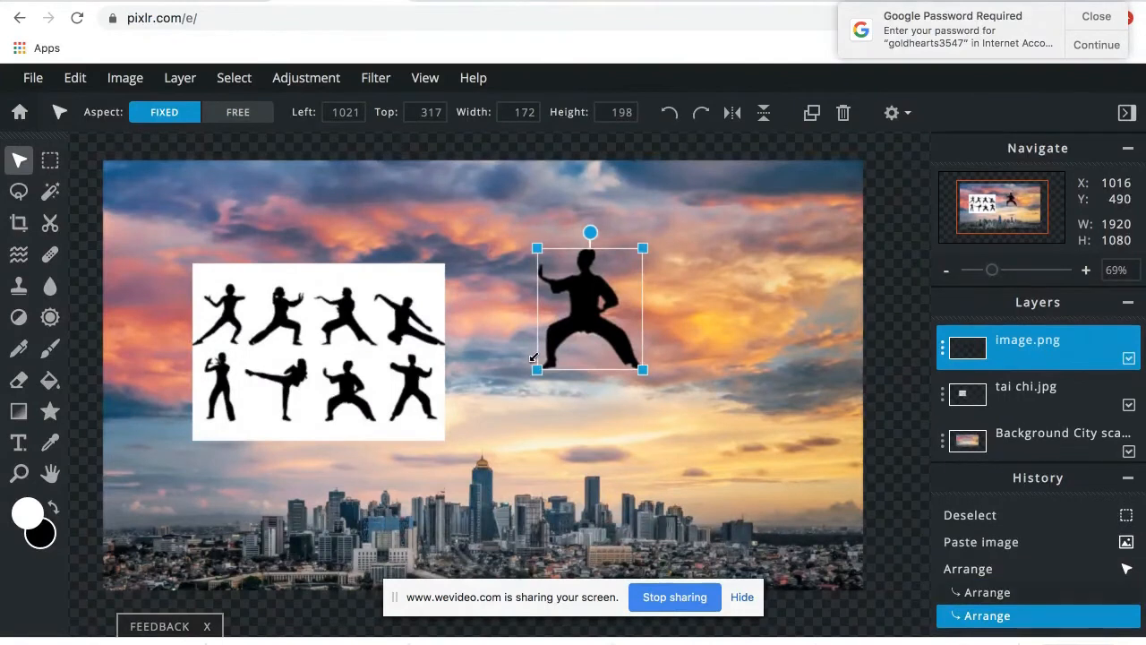
{"action": "left_click_drag", "start_coordinate": [590, 234], "coordinate": [560, 232]}
{"action": "left_click_drag", "start_coordinate": [573, 281], "coordinate": [715, 259]}
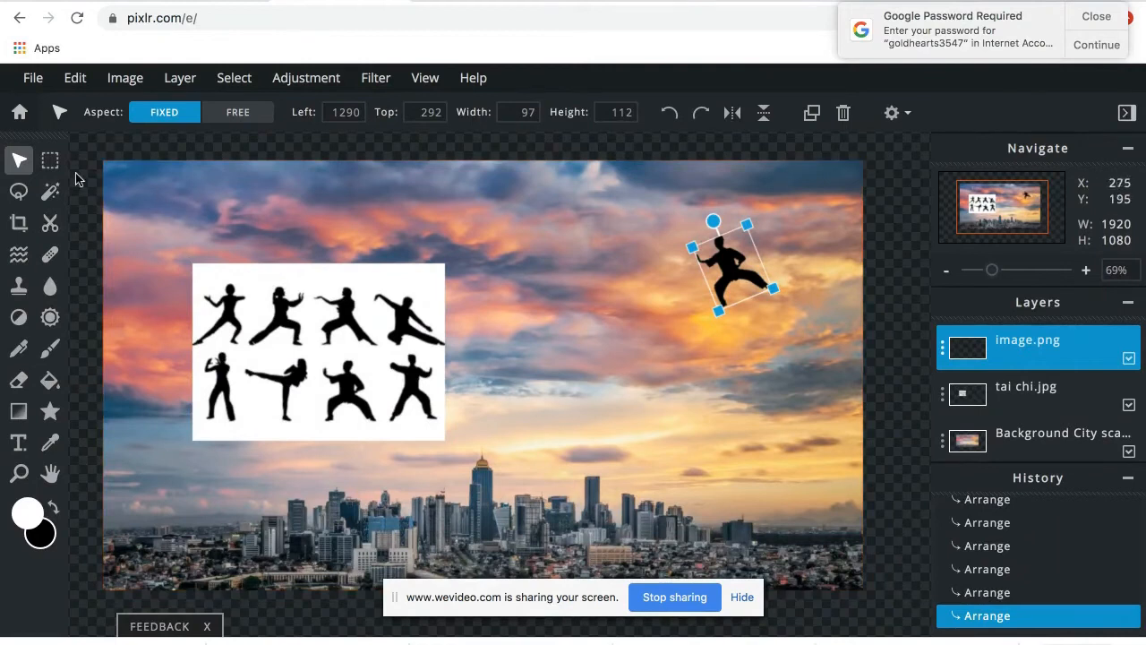
- Try an elliptical add-to-cutout around the fourth silhouette in the lower row of the tai chi.jpg layer, and undo it
{"action": "left_click", "coordinate": [50, 224]}
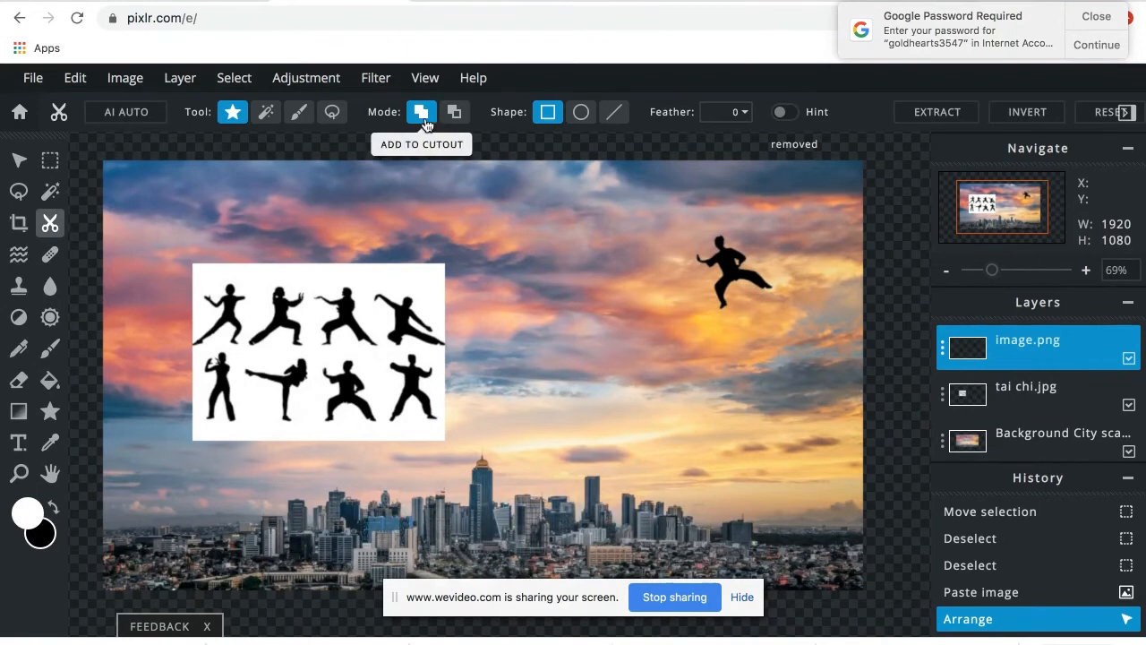
{"action": "left_click", "coordinate": [581, 113]}
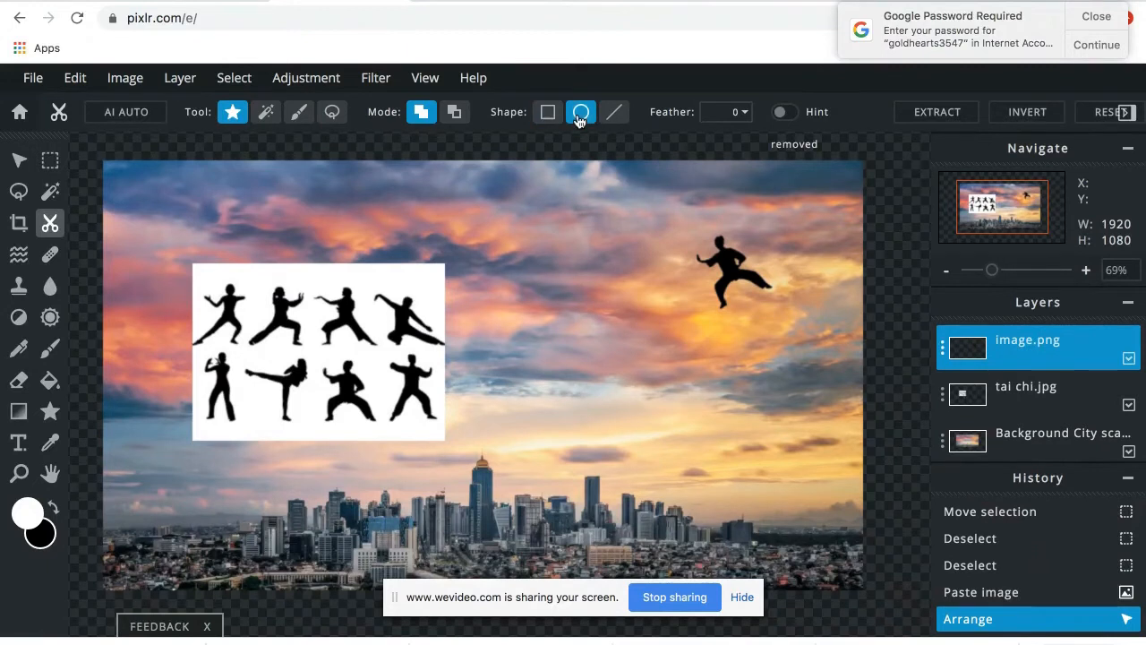
{"action": "left_click", "coordinate": [1053, 398]}
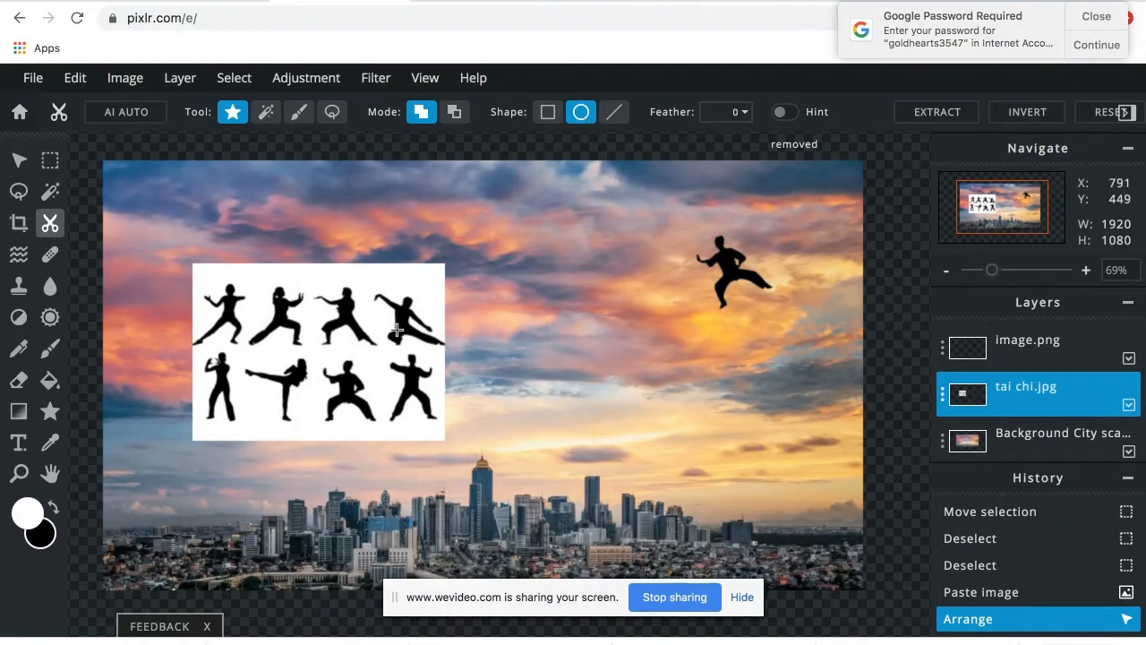
{"action": "left_click_drag", "start_coordinate": [383, 356], "coordinate": [455, 445]}
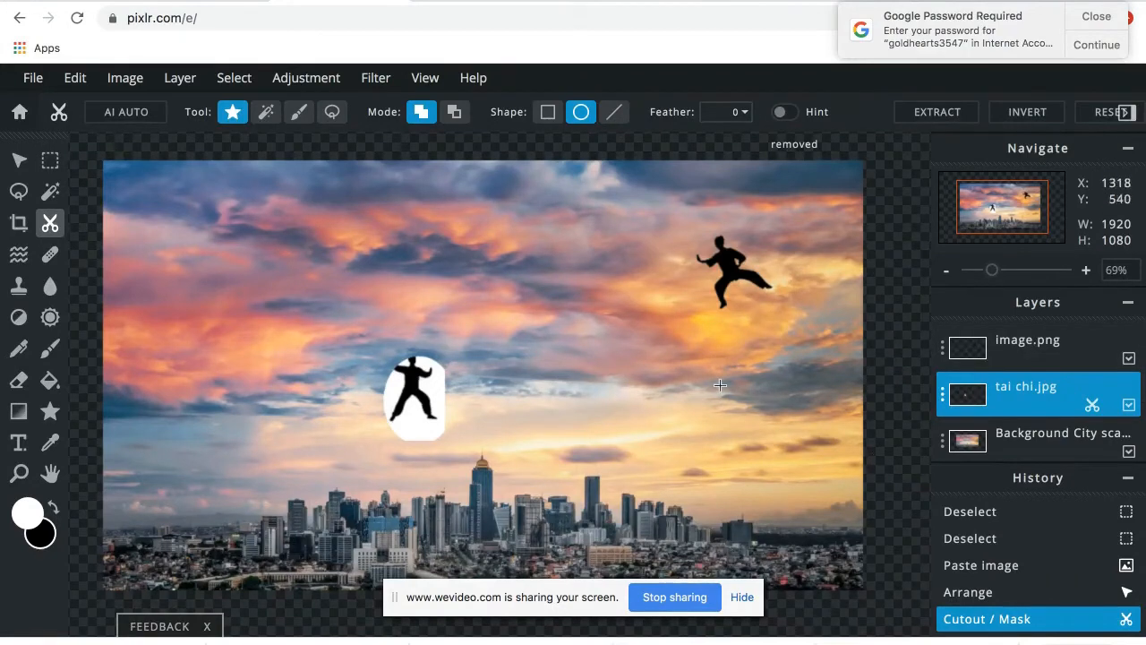
{"action": "left_click", "coordinate": [982, 599]}
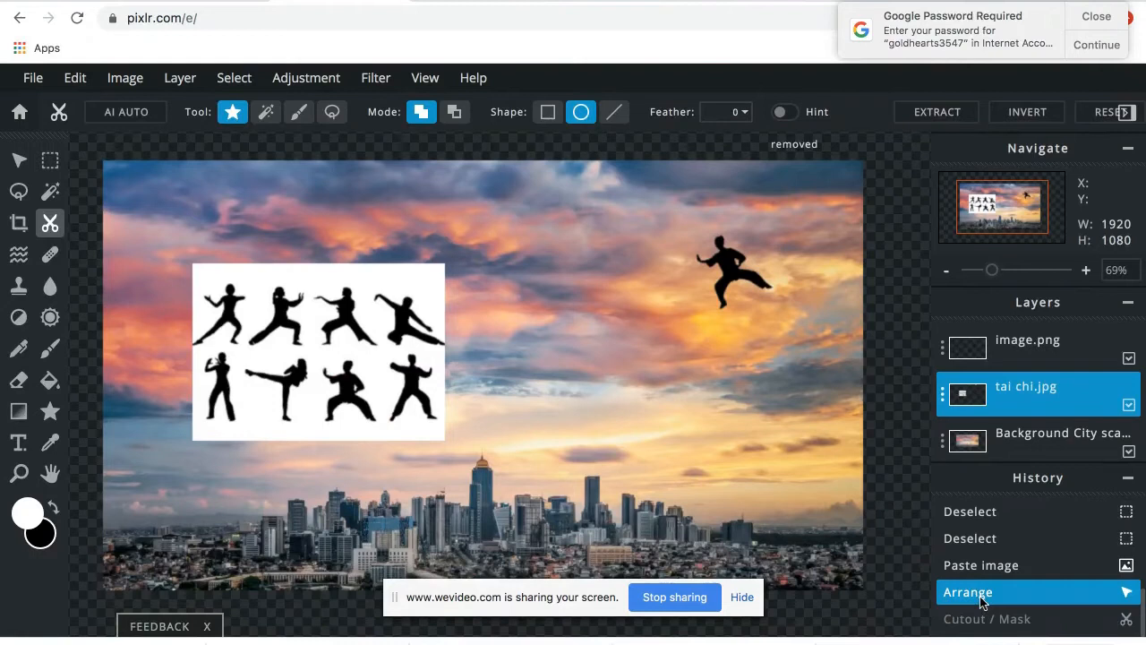
- Try removing the fourth lower-row silhouette with an elliptical cutout in remove mode, and undo it
{"action": "left_click", "coordinate": [454, 121]}
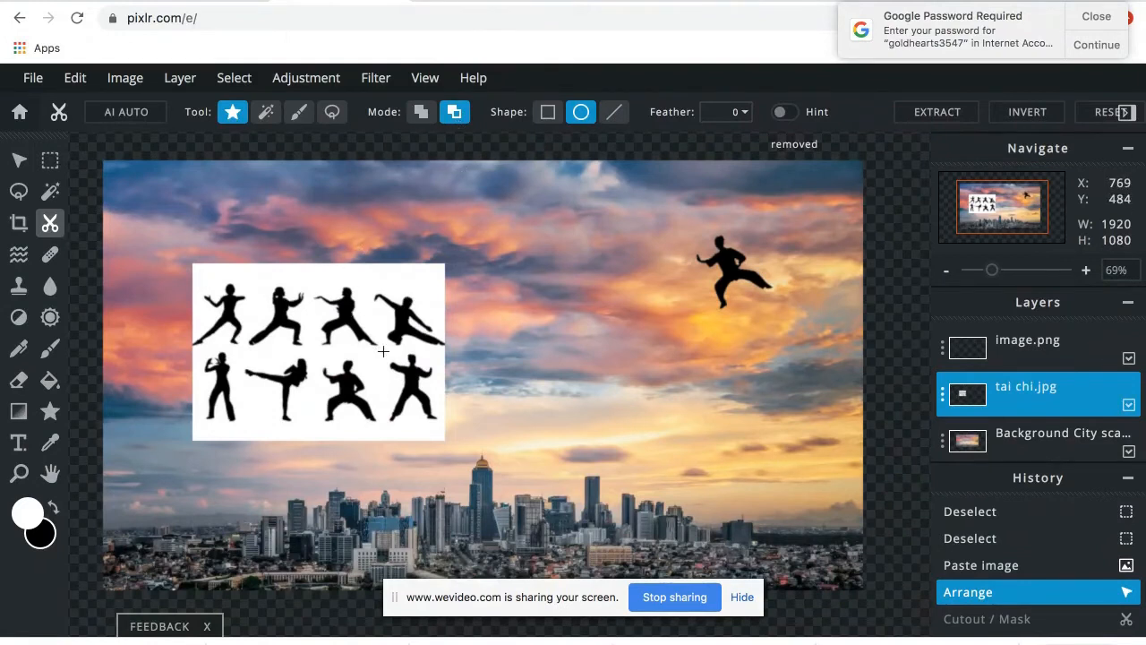
{"action": "left_click_drag", "start_coordinate": [383, 351], "coordinate": [455, 445]}
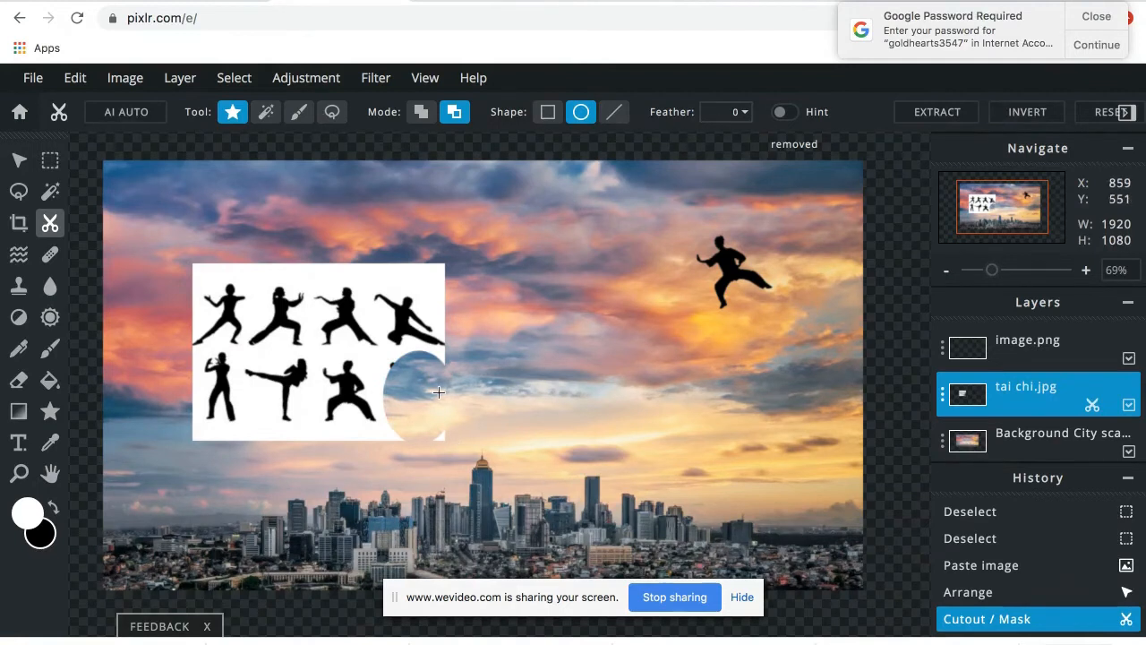
{"action": "left_click", "coordinate": [991, 596]}
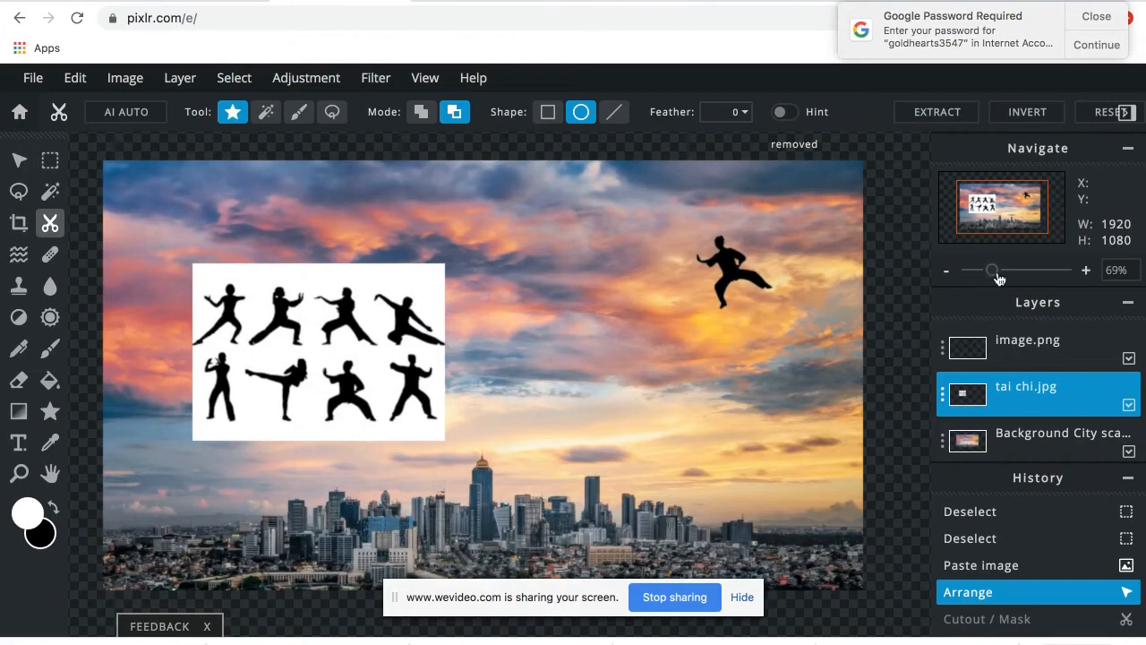
- Lasso the fourth silhouette in the lower row of the tai chi image freehand, cut it out and paste it as a new layer
{"action": "left_click_drag", "start_coordinate": [999, 278], "coordinate": [1005, 274]}
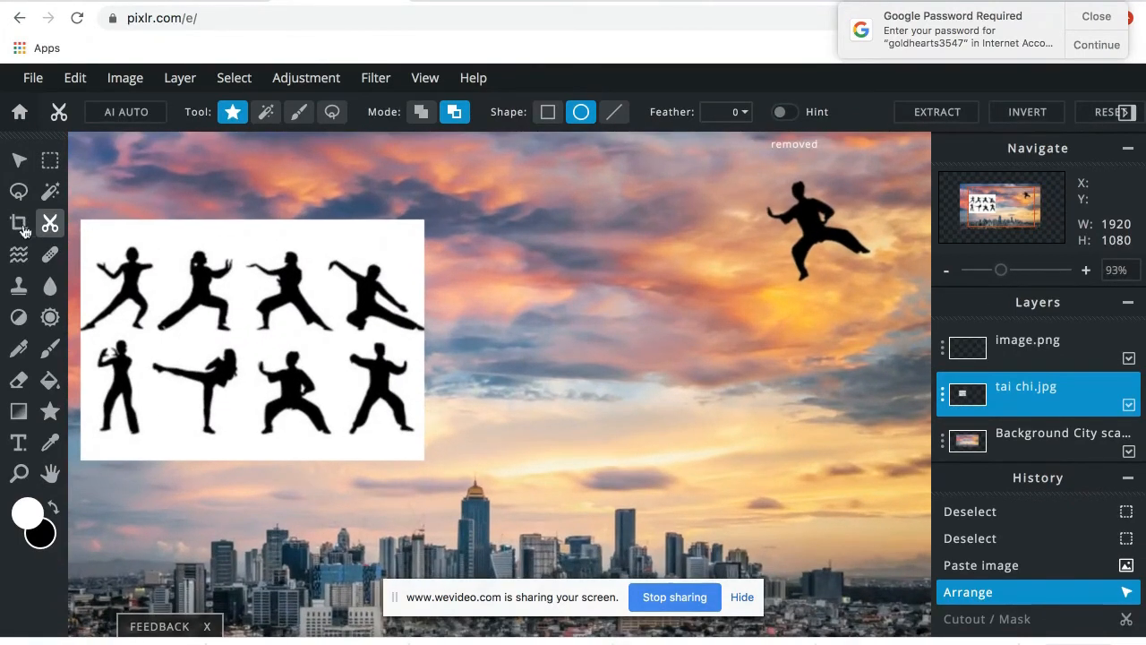
{"action": "left_click", "coordinate": [19, 191]}
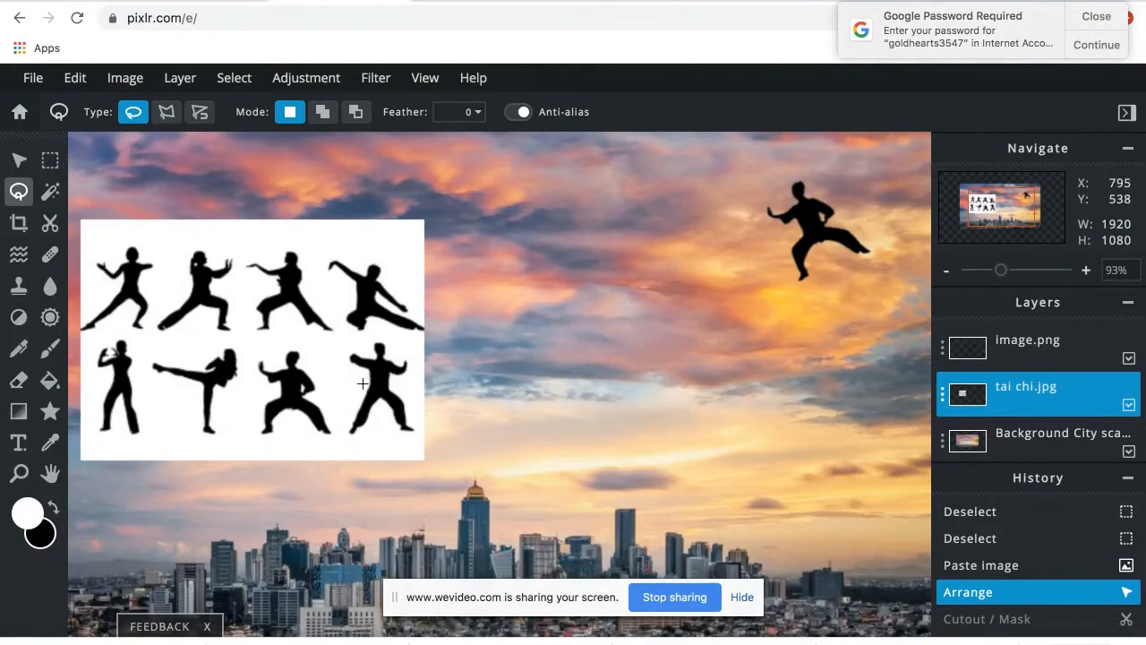
{"action": "left_click_drag", "start_coordinate": [360, 394], "coordinate": [338, 426]}
{"action": "left_click_drag", "start_coordinate": [360, 380], "coordinate": [360, 381]}
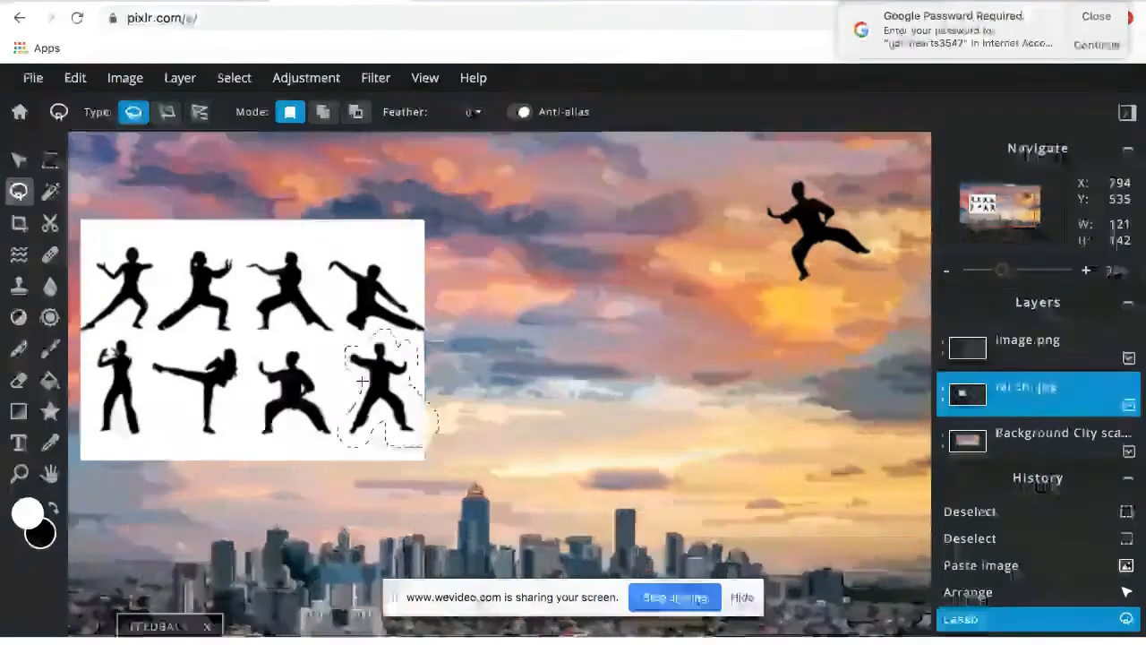
{"action": "key", "text": "ctrl+x"}
{"action": "key", "text": "ctrl+d"}
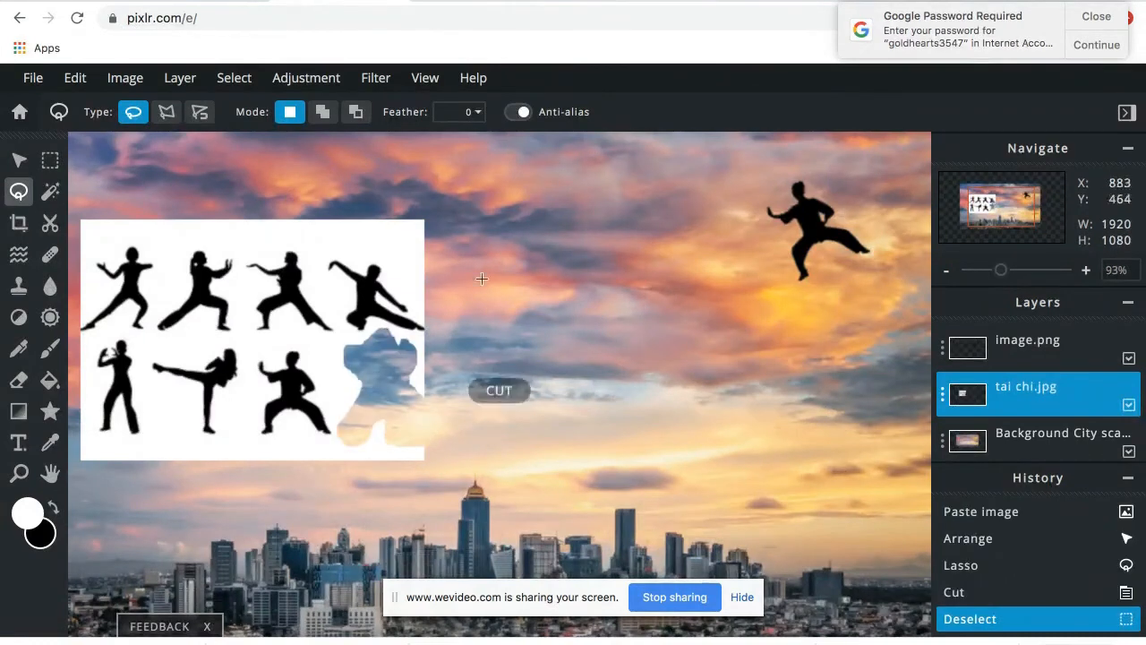
{"action": "key", "text": "ctrl+v"}
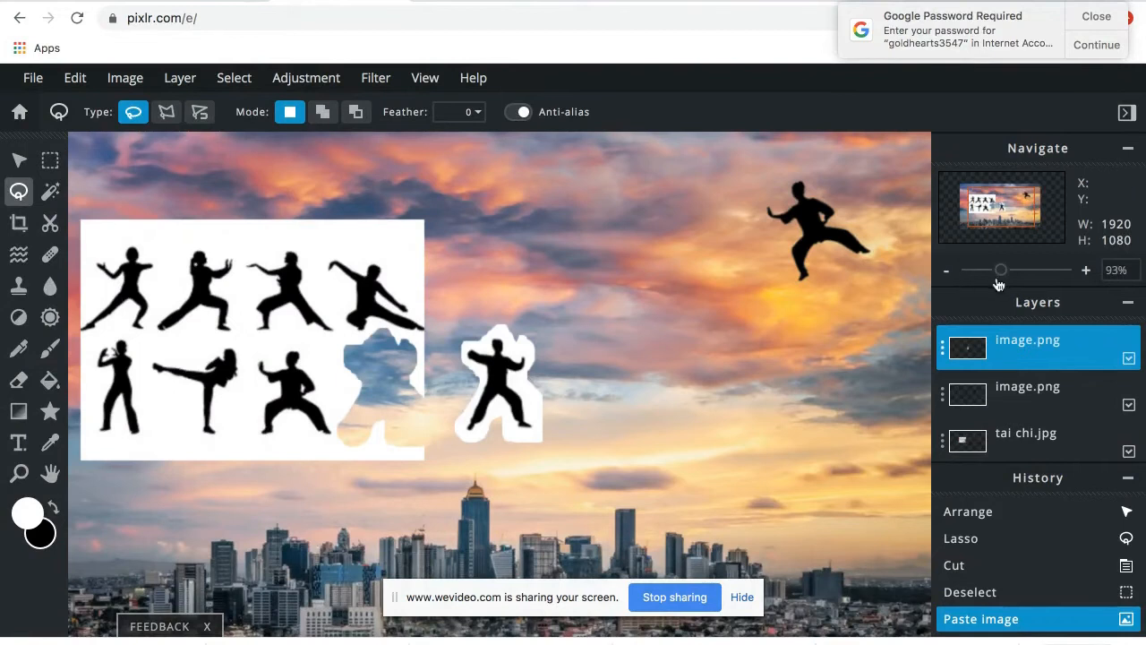
- Set the Eraser brush to a size of 67 px and a softness of 16%
{"action": "left_click_drag", "start_coordinate": [1002, 278], "coordinate": [1021, 272]}
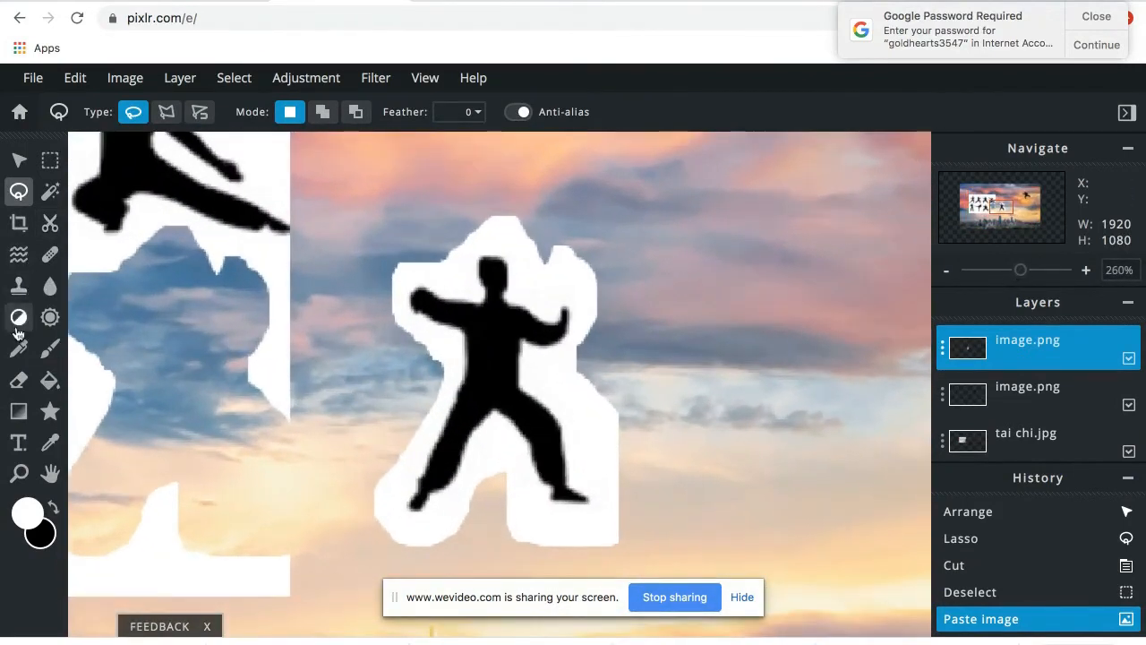
{"action": "left_click", "coordinate": [20, 381]}
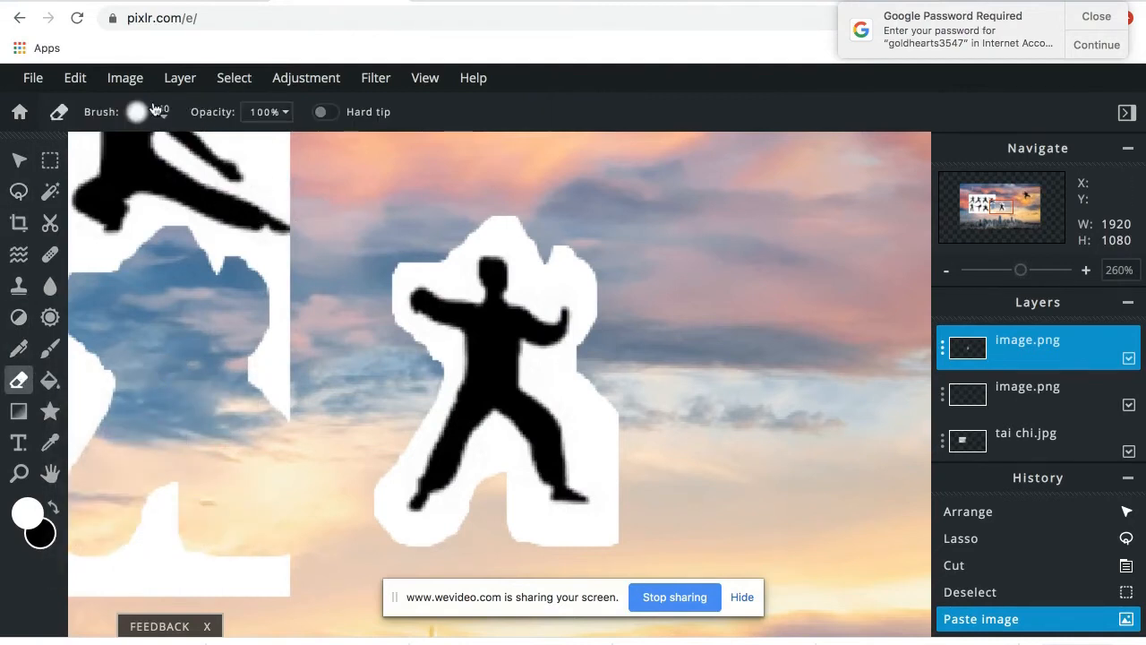
{"action": "left_click", "coordinate": [154, 110]}
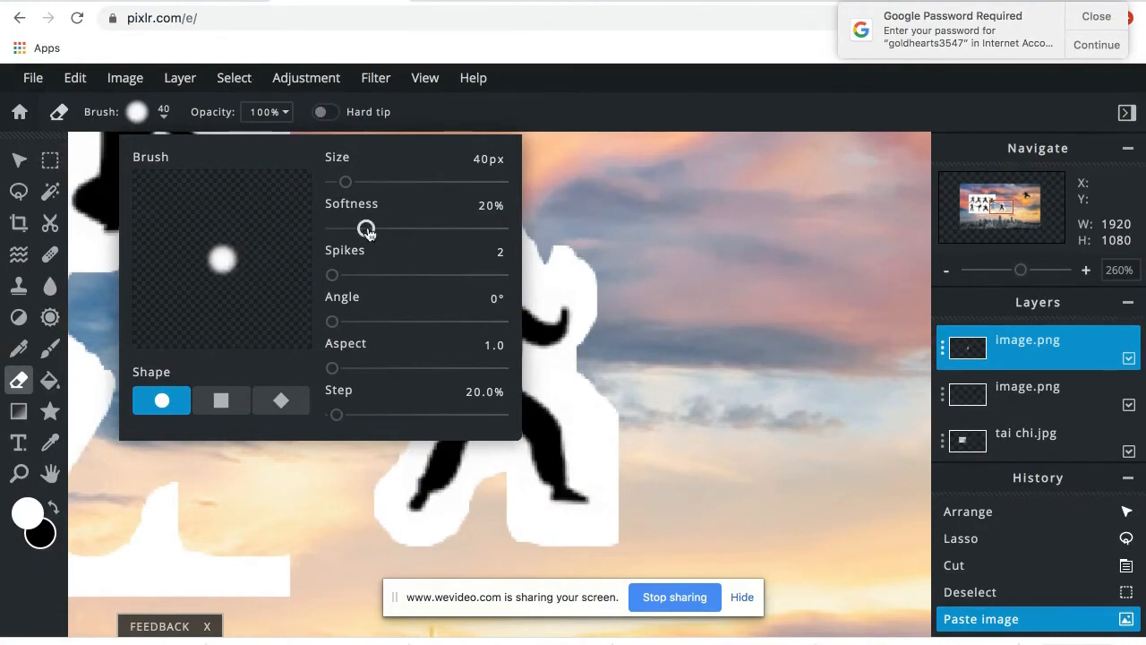
{"action": "left_click_drag", "start_coordinate": [367, 231], "coordinate": [367, 231]}
{"action": "left_click_drag", "start_coordinate": [367, 232], "coordinate": [361, 233]}
{"action": "left_click_drag", "start_coordinate": [346, 185], "coordinate": [356, 186]}
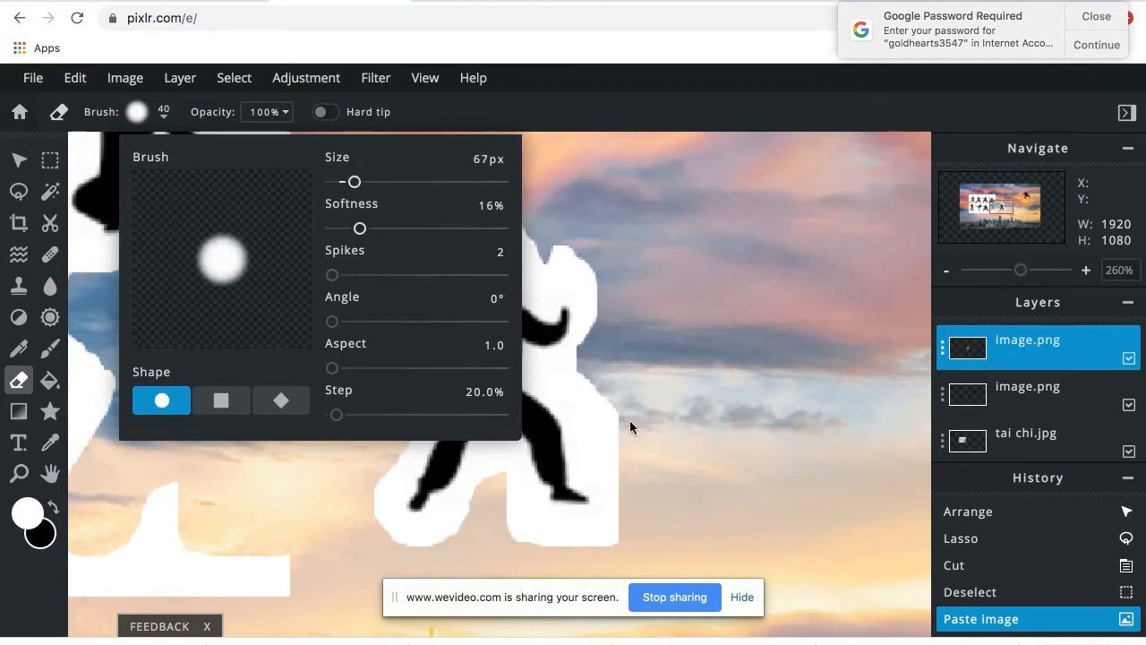
- Try erasing the white area beside the pasted silhouette's right-hand leg with the 67 px brush, and undo it
{"action": "left_click", "coordinate": [618, 445]}
{"action": "left_click", "coordinate": [612, 448]}
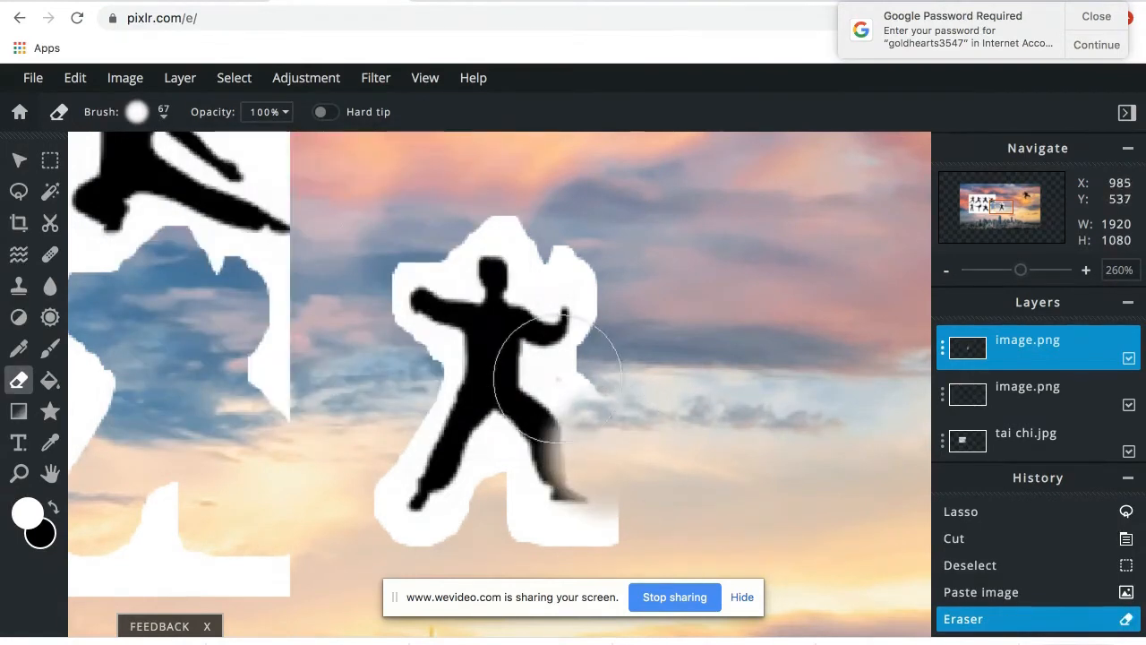
{"action": "left_click", "coordinate": [1026, 594]}
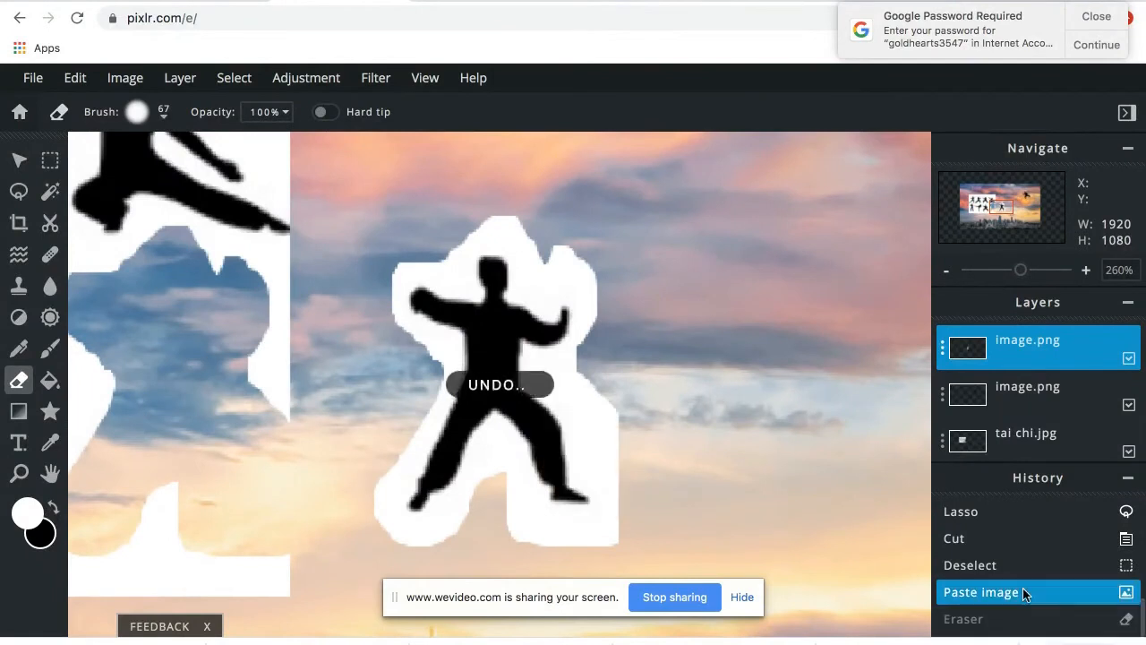
- Reduce the Eraser size to 28 px and erase the outer white border around the pasted silhouette's head, arms and sides
{"action": "left_click", "coordinate": [151, 123]}
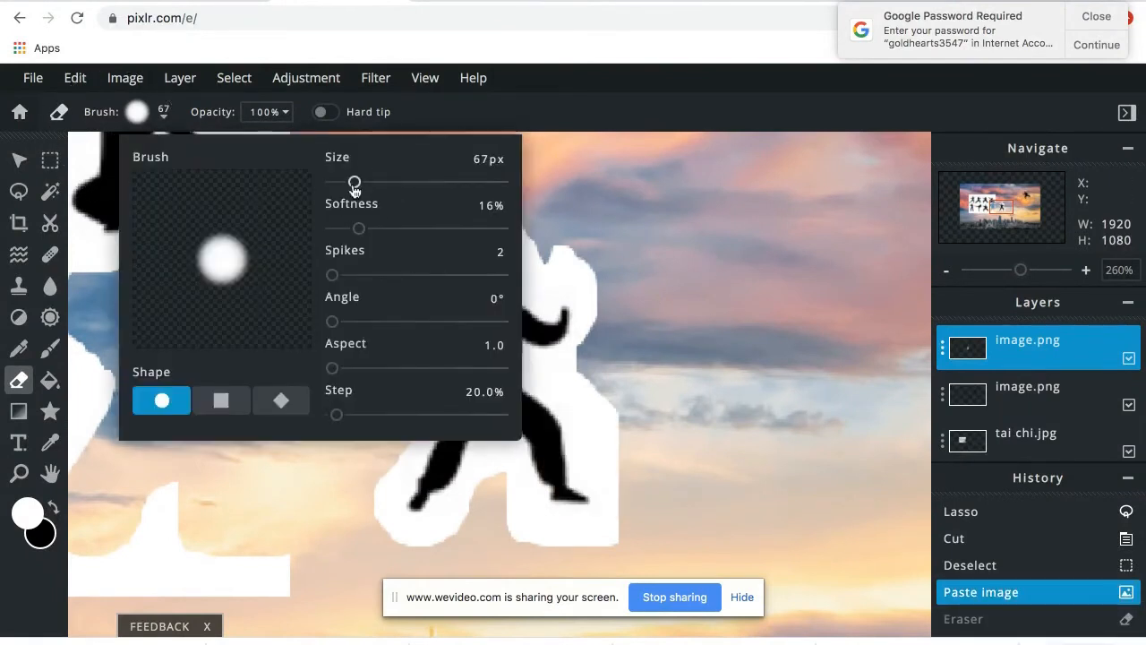
{"action": "left_click_drag", "start_coordinate": [355, 186], "coordinate": [341, 184]}
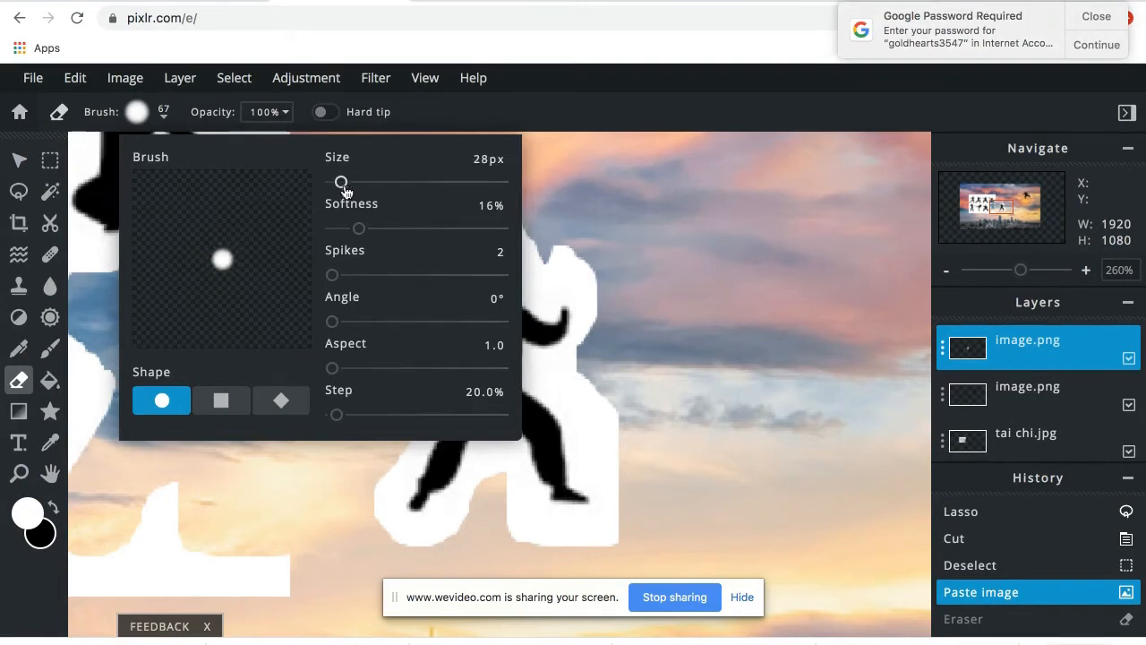
{"action": "left_click", "coordinate": [605, 461]}
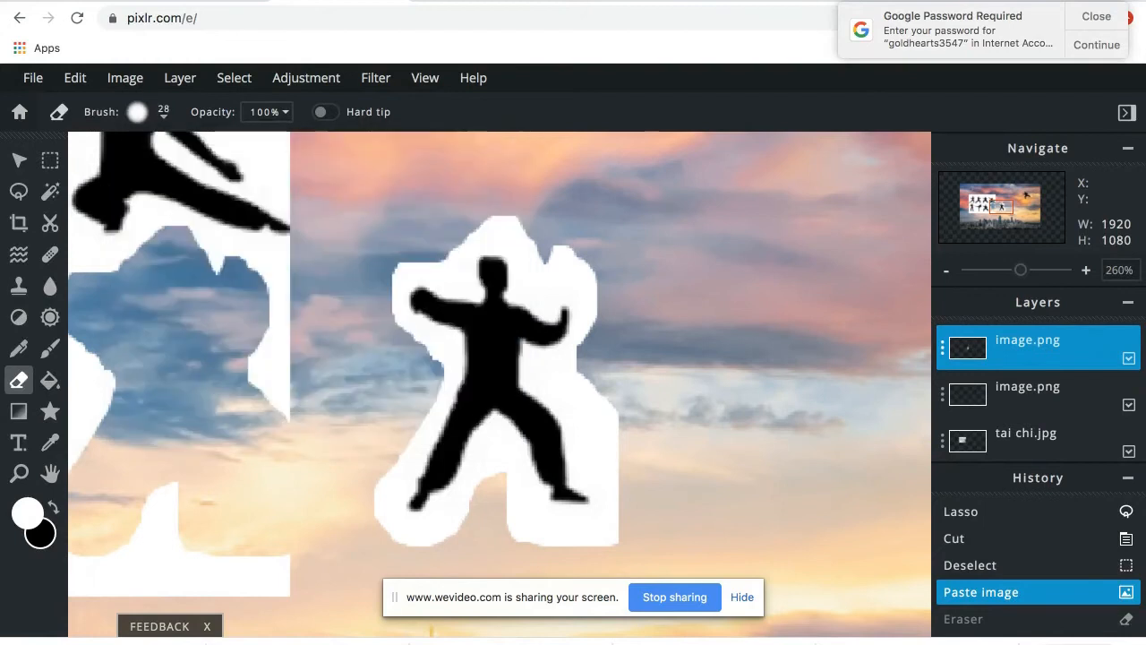
{"action": "mouse_move", "coordinate": [605, 433]}
{"action": "left_mouse_down"}
{"action": "mouse_move", "coordinate": [584, 384]}
{"action": "mouse_move", "coordinate": [553, 371]}
{"action": "mouse_move", "coordinate": [591, 355]}
{"action": "mouse_move", "coordinate": [603, 279]}
{"action": "mouse_move", "coordinate": [568, 260]}
{"action": "mouse_move", "coordinate": [550, 278]}
{"action": "mouse_move", "coordinate": [534, 226]}
{"action": "mouse_move", "coordinate": [477, 224]}
{"action": "mouse_move", "coordinate": [442, 245]}
{"action": "mouse_move", "coordinate": [448, 261]}
{"action": "mouse_move", "coordinate": [424, 251]}
{"action": "mouse_move", "coordinate": [375, 287]}
{"action": "mouse_move", "coordinate": [391, 324]}
{"action": "mouse_move", "coordinate": [437, 361]}
{"action": "mouse_move", "coordinate": [373, 465]}
{"action": "mouse_move", "coordinate": [353, 513]}
{"action": "mouse_move", "coordinate": [358, 532]}
{"action": "mouse_move", "coordinate": [430, 497]}
{"action": "left_mouse_up"}
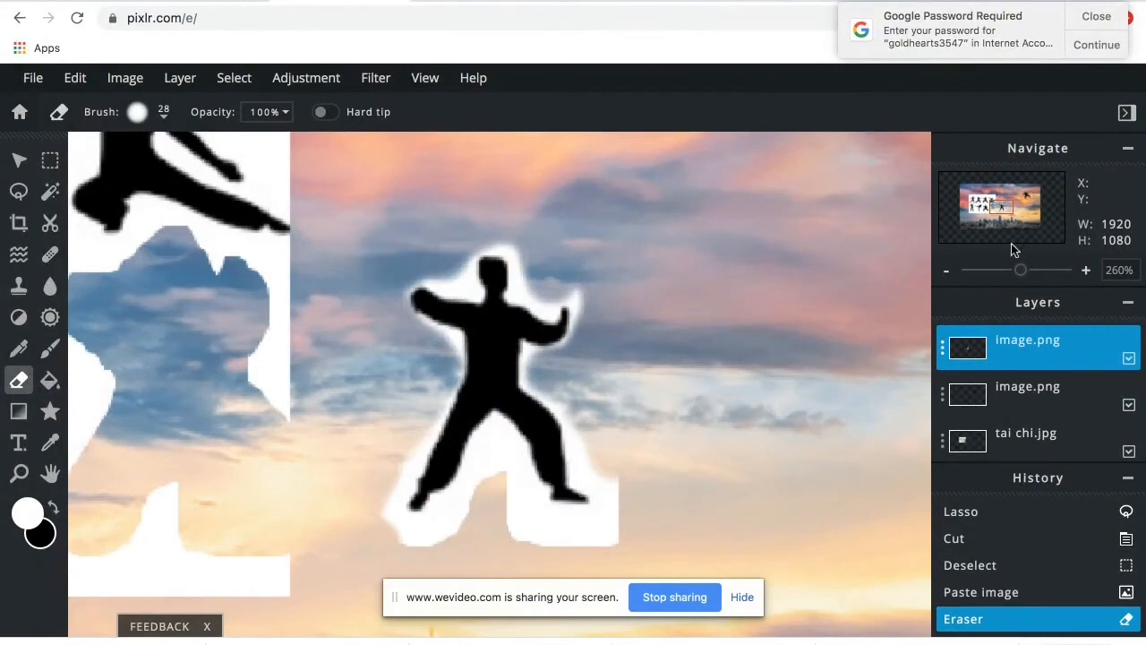
- Reduce the Eraser size to 7 px and erase white remnants near the silhouette's right-hand foot, leg and hand
{"action": "left_click_drag", "start_coordinate": [1017, 273], "coordinate": [1025, 271]}
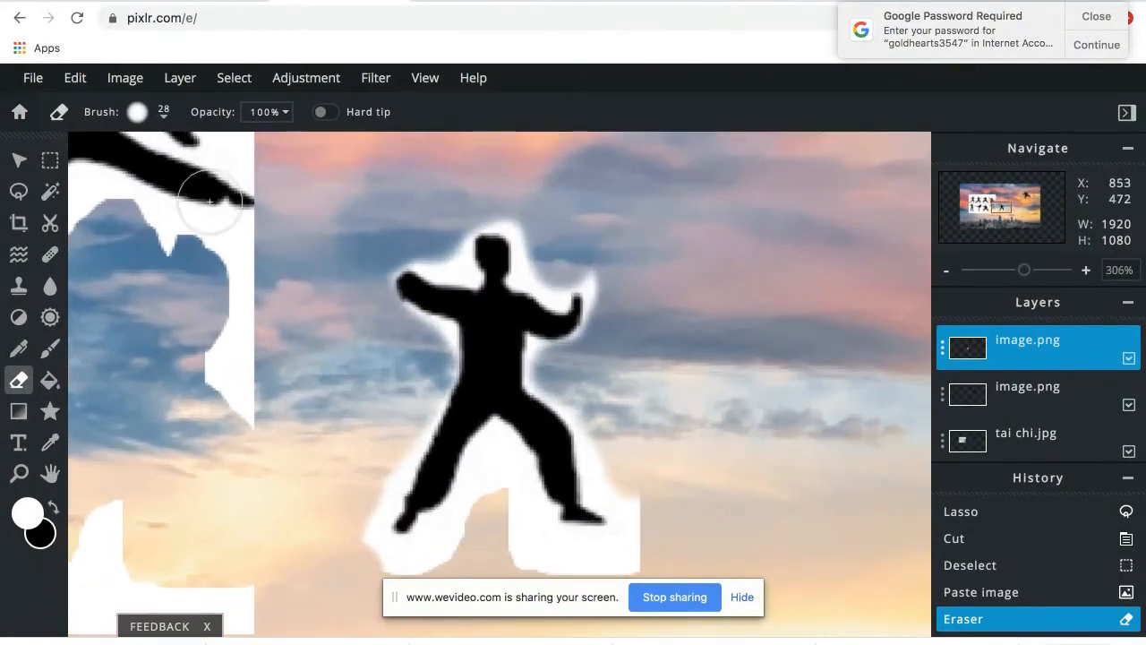
{"action": "left_click", "coordinate": [165, 115]}
{"action": "left_click_drag", "start_coordinate": [341, 182], "coordinate": [334, 183]}
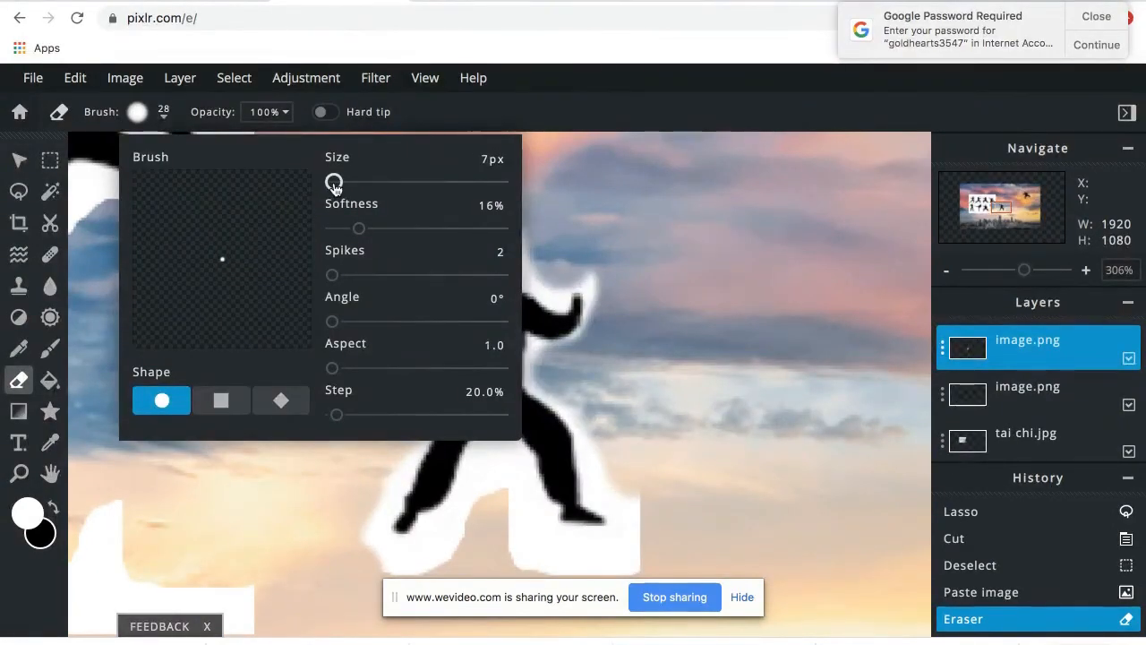
{"action": "left_click", "coordinate": [636, 526]}
{"action": "mouse_move", "coordinate": [637, 533]}
{"action": "left_mouse_down"}
{"action": "mouse_move", "coordinate": [597, 547]}
{"action": "mouse_move", "coordinate": [573, 533]}
{"action": "mouse_move", "coordinate": [631, 530]}
{"action": "mouse_move", "coordinate": [589, 500]}
{"action": "mouse_move", "coordinate": [578, 420]}
{"action": "mouse_move", "coordinate": [536, 376]}
{"action": "mouse_move", "coordinate": [536, 341]}
{"action": "mouse_move", "coordinate": [561, 350]}
{"action": "mouse_move", "coordinate": [586, 333]}
{"action": "mouse_move", "coordinate": [586, 296]}
{"action": "left_mouse_up"}
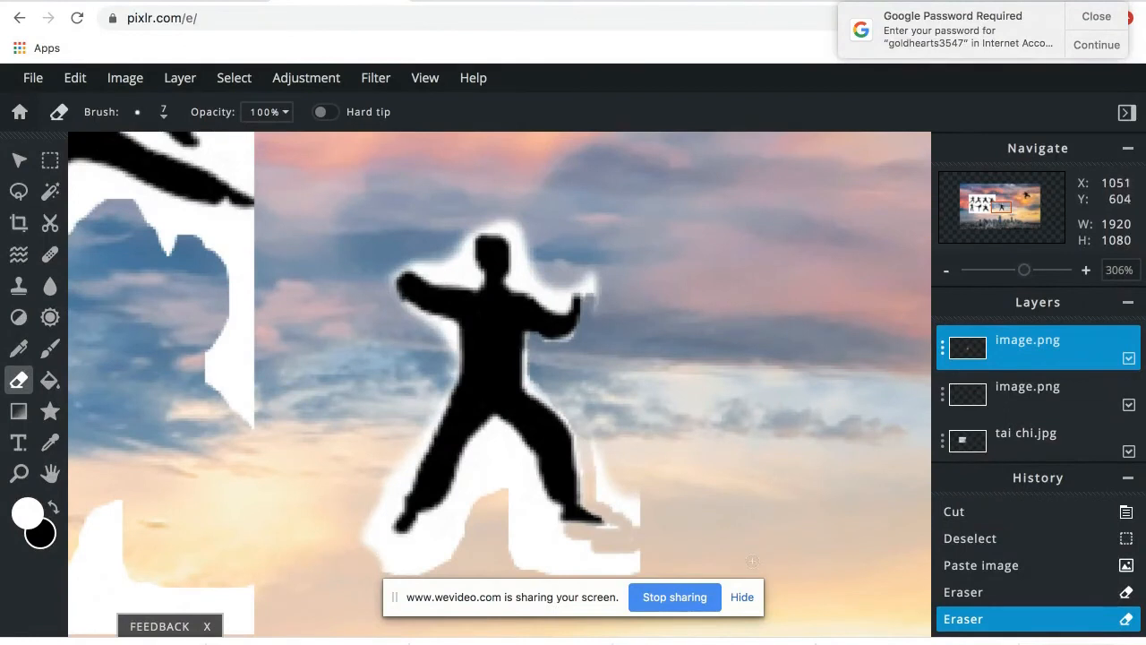
- Rename the top pasted silhouette layer to "lasso and eraser.png"
{"action": "left_click", "coordinate": [741, 596]}
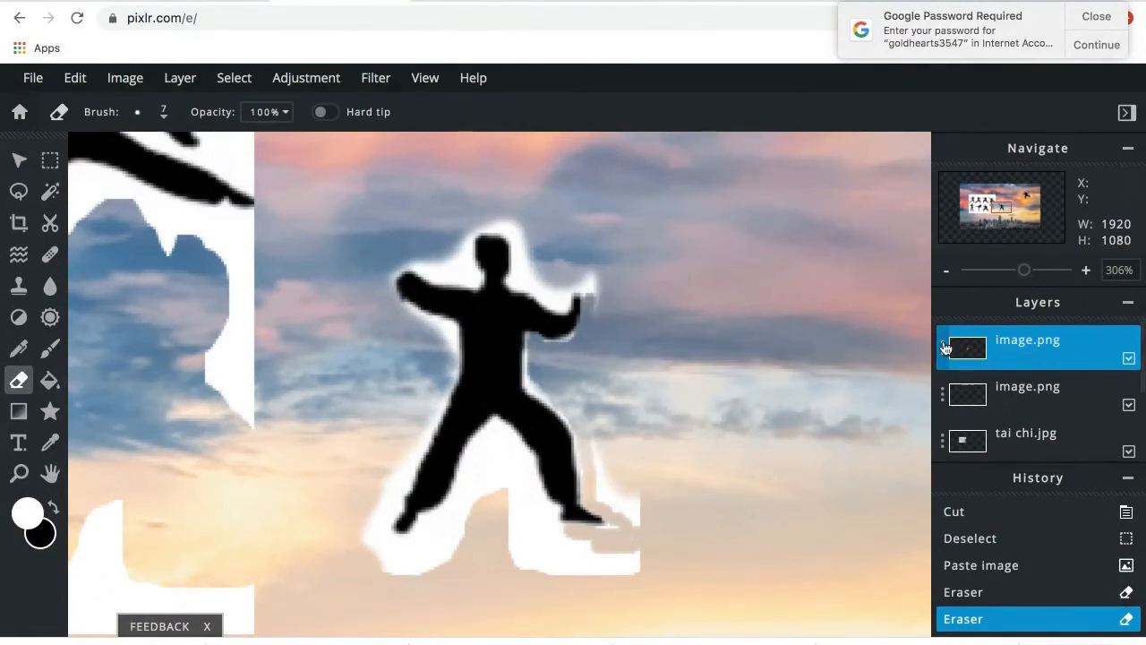
{"action": "left_click", "coordinate": [1018, 388]}
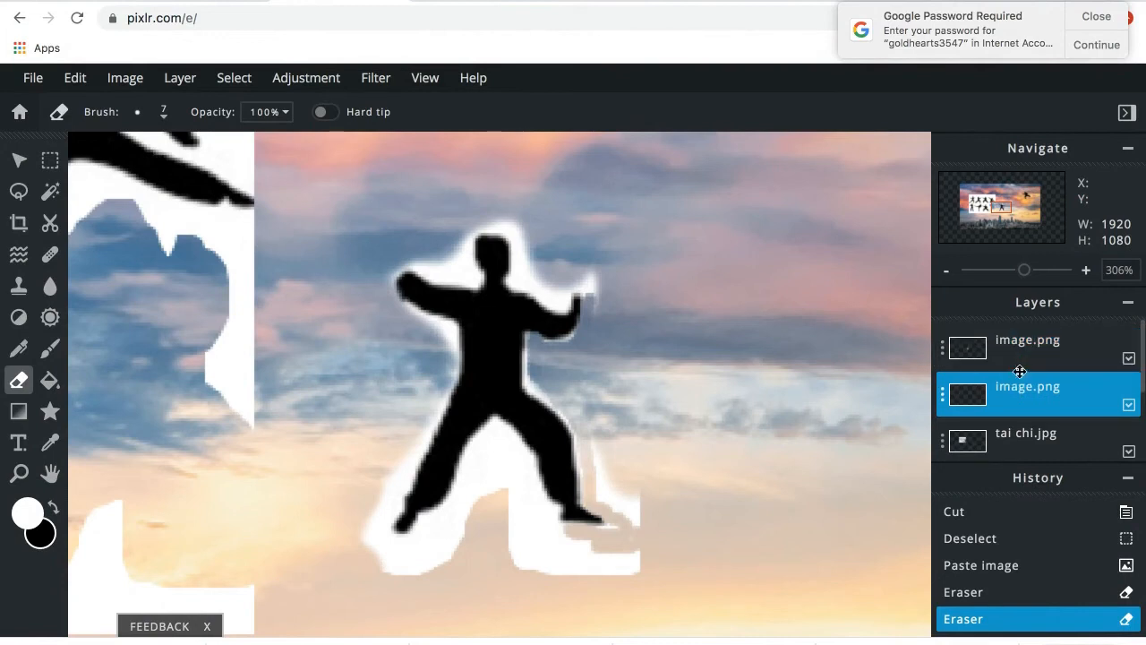
{"action": "left_click", "coordinate": [1026, 343]}
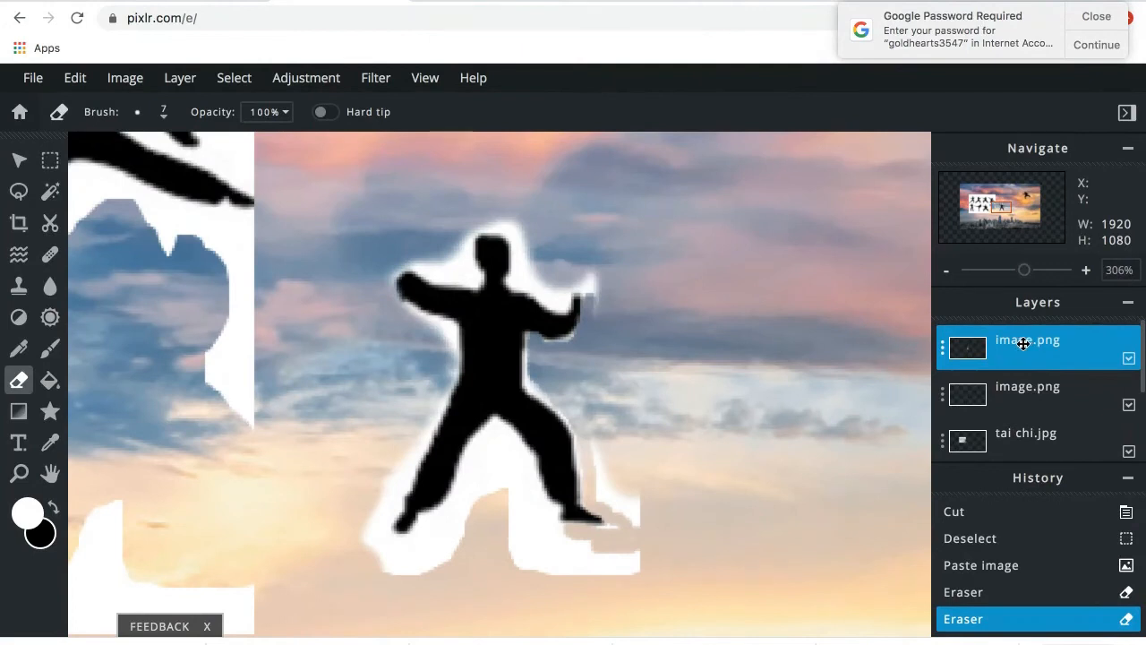
{"action": "double_click", "coordinate": [1024, 343]}
{"action": "double_click", "coordinate": [772, 328]}
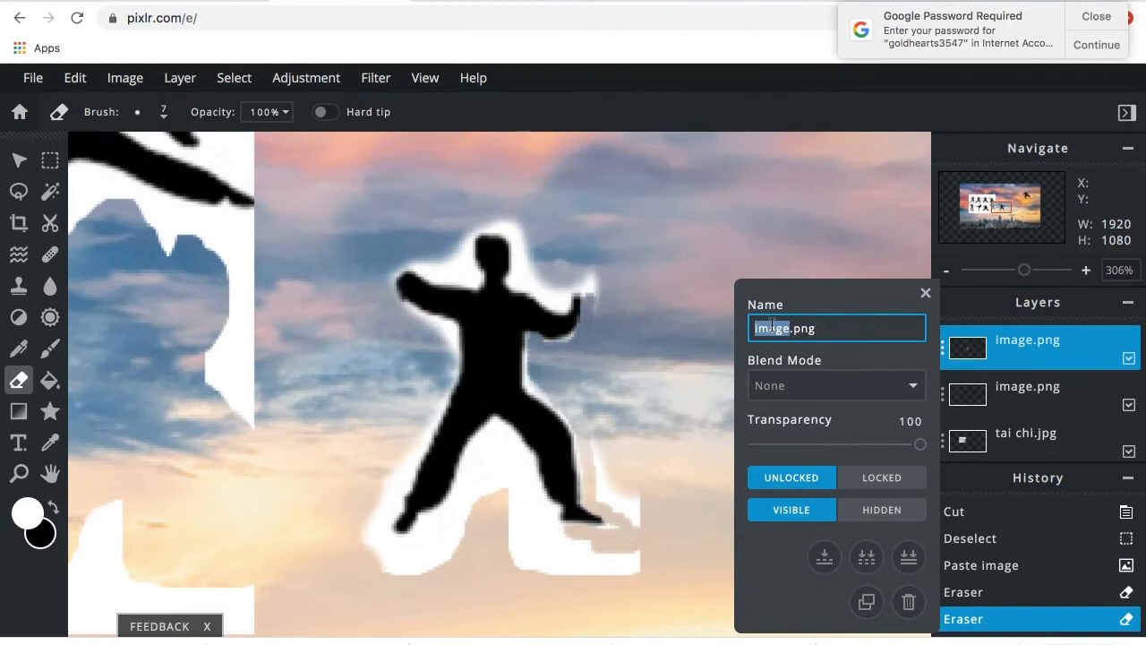
{"action": "type", "text": "lasso"}
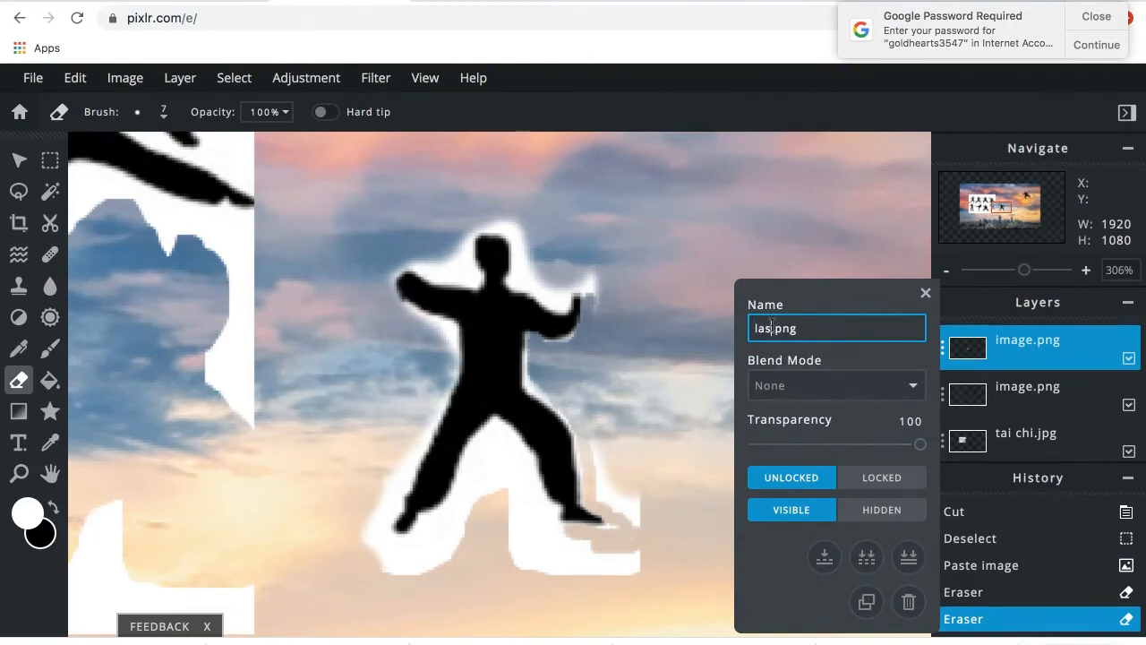
{"action": "type", "text": " and eraser"}
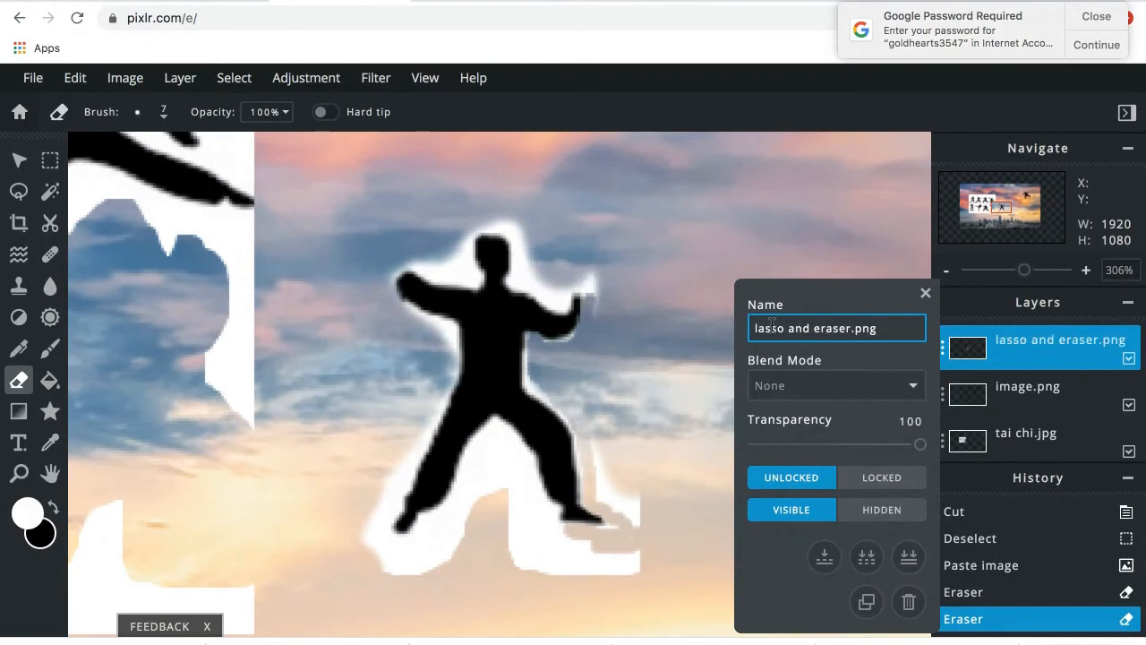
{"action": "left_click", "coordinate": [925, 292]}
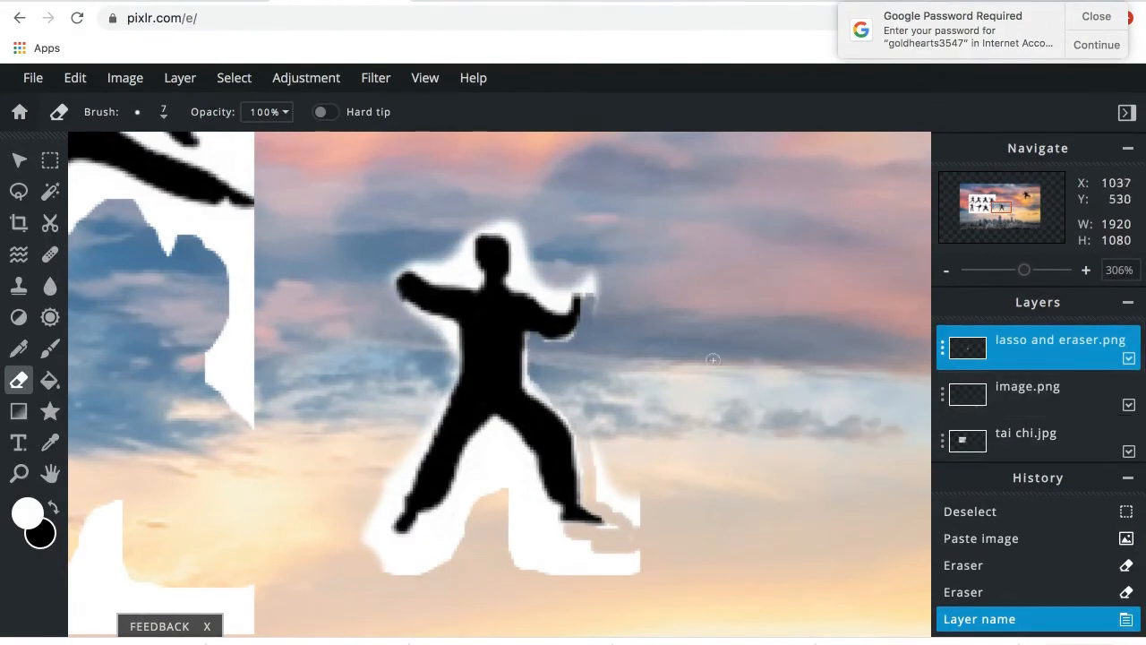
- Collapse the side panels to their compact and hidden states and restore them to full size
{"action": "left_click_drag", "start_coordinate": [1024, 270], "coordinate": [995, 274]}
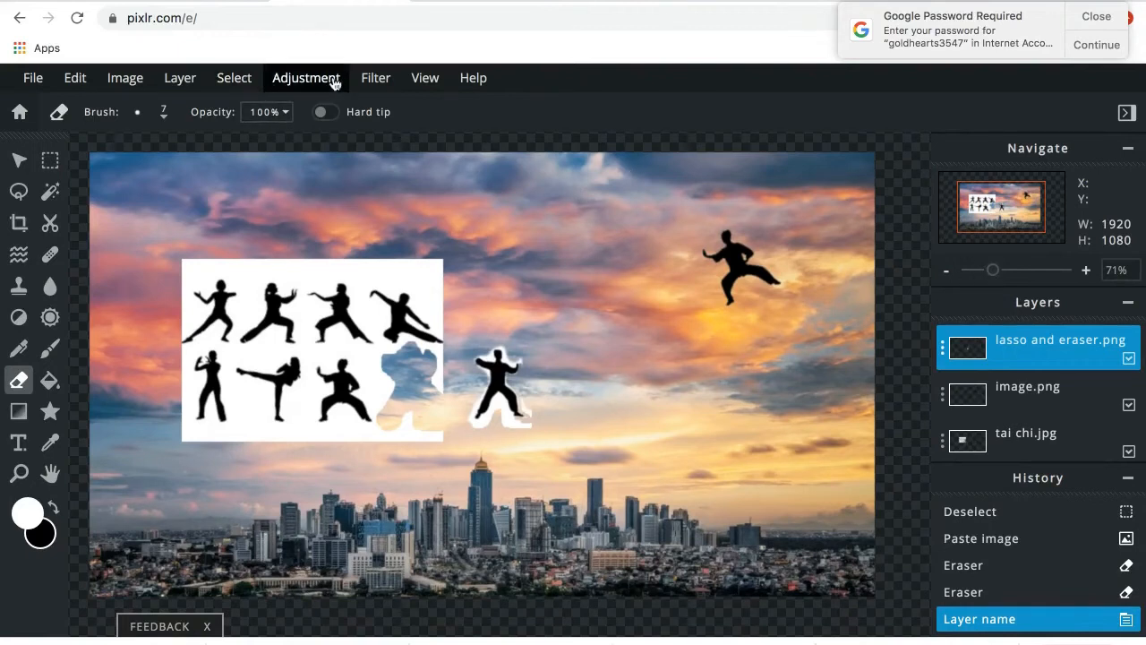
{"action": "left_click", "coordinate": [1127, 114]}
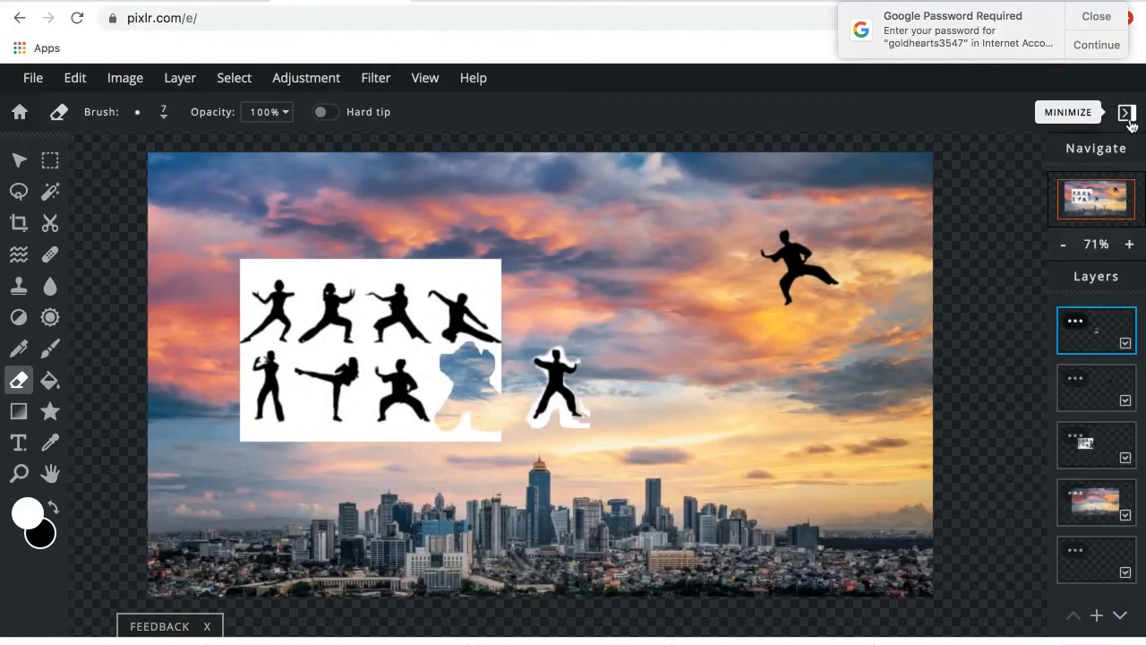
{"action": "left_click", "coordinate": [1126, 113]}
{"action": "left_click", "coordinate": [1127, 114]}
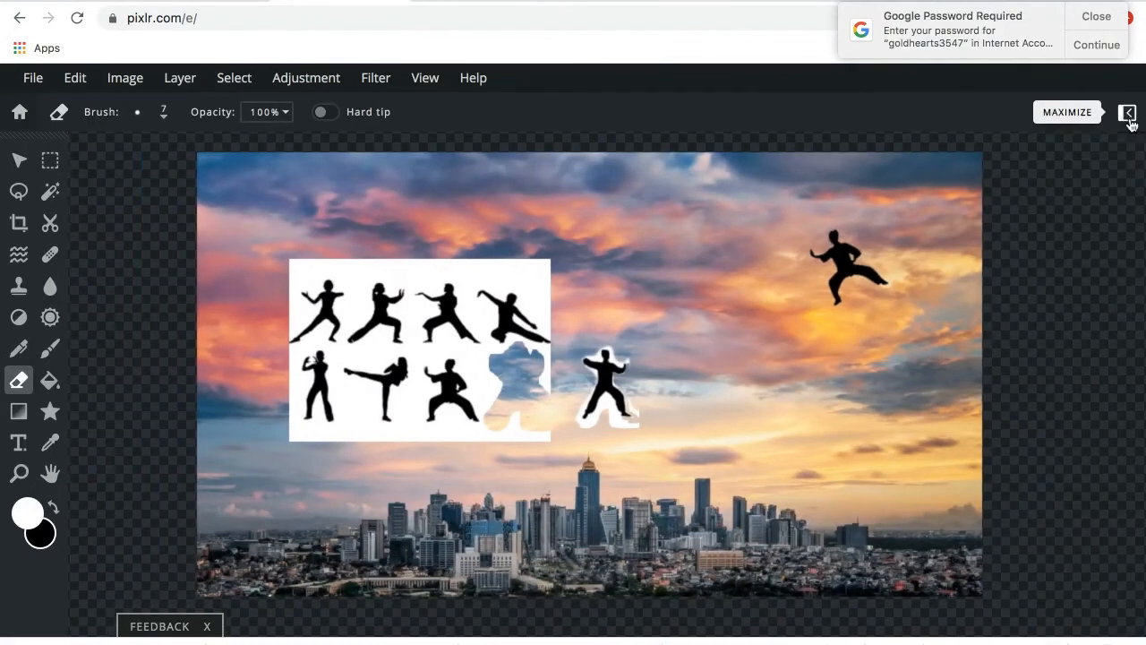
{"action": "left_click", "coordinate": [1126, 114]}
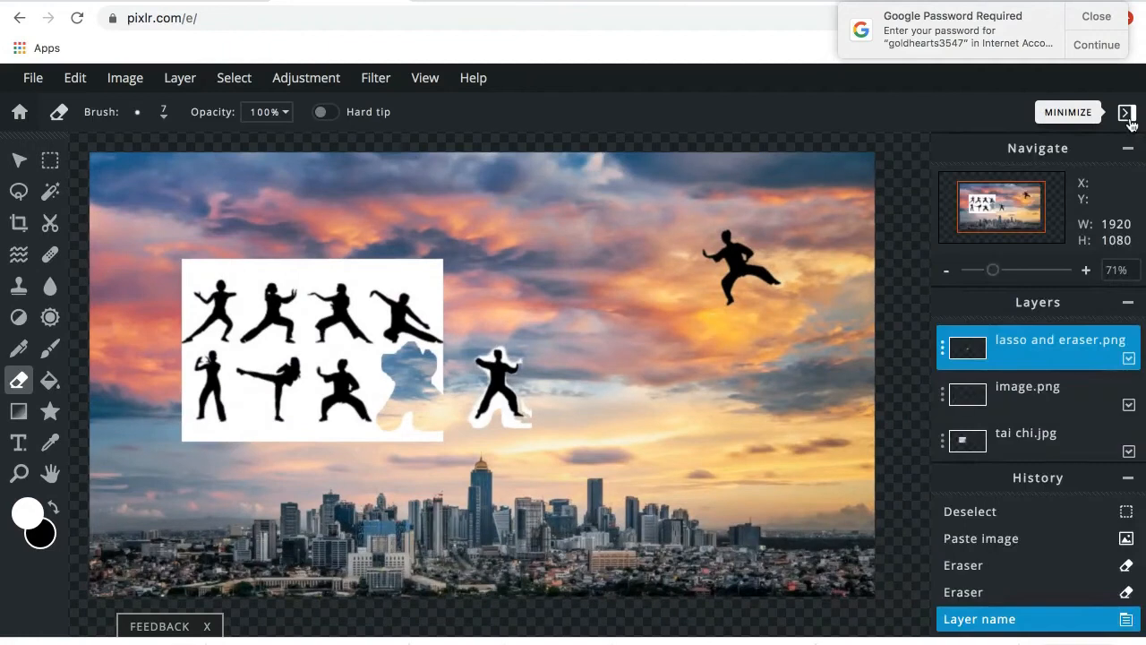
{"action": "left_click", "coordinate": [1127, 113]}
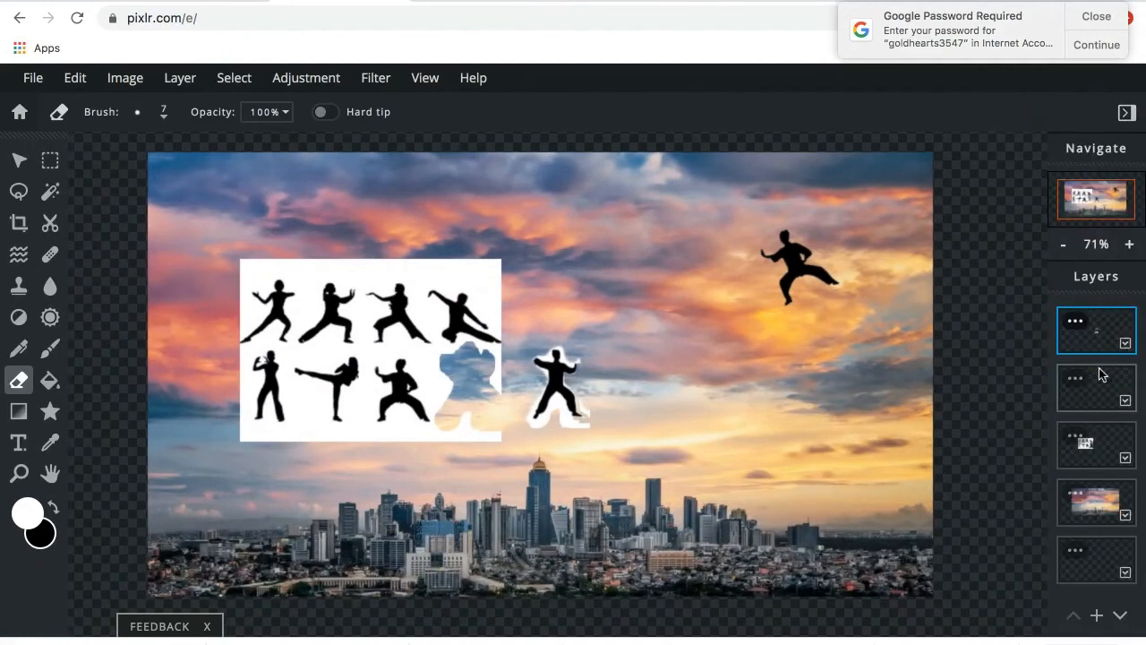
{"action": "left_click", "coordinate": [1133, 119]}
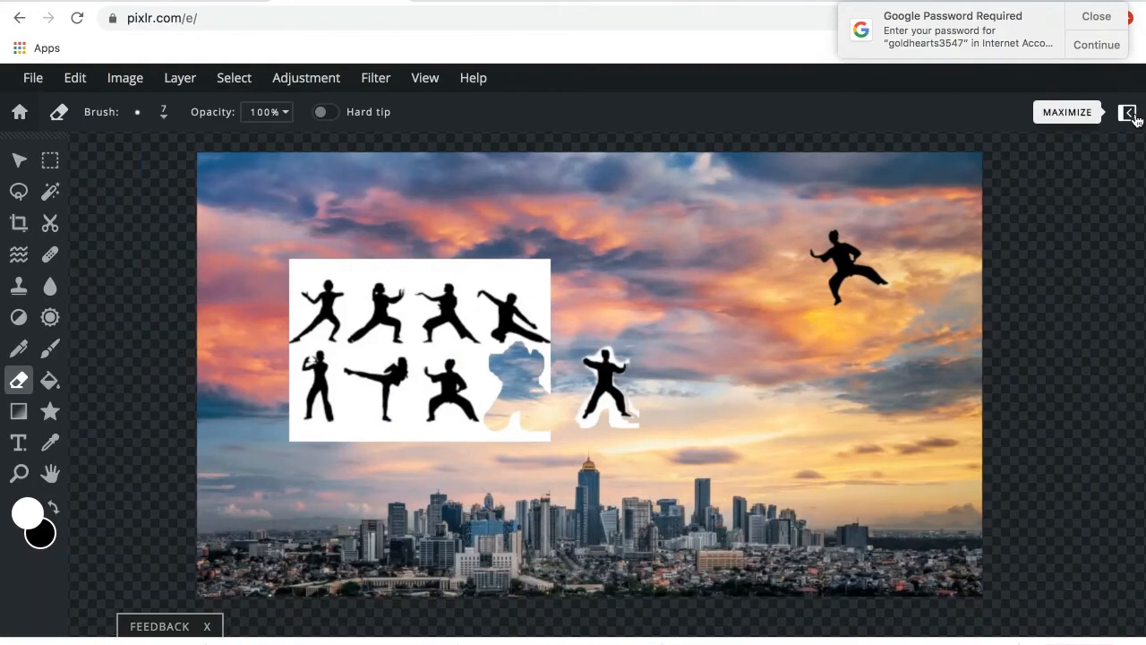
{"action": "left_click", "coordinate": [1131, 116]}
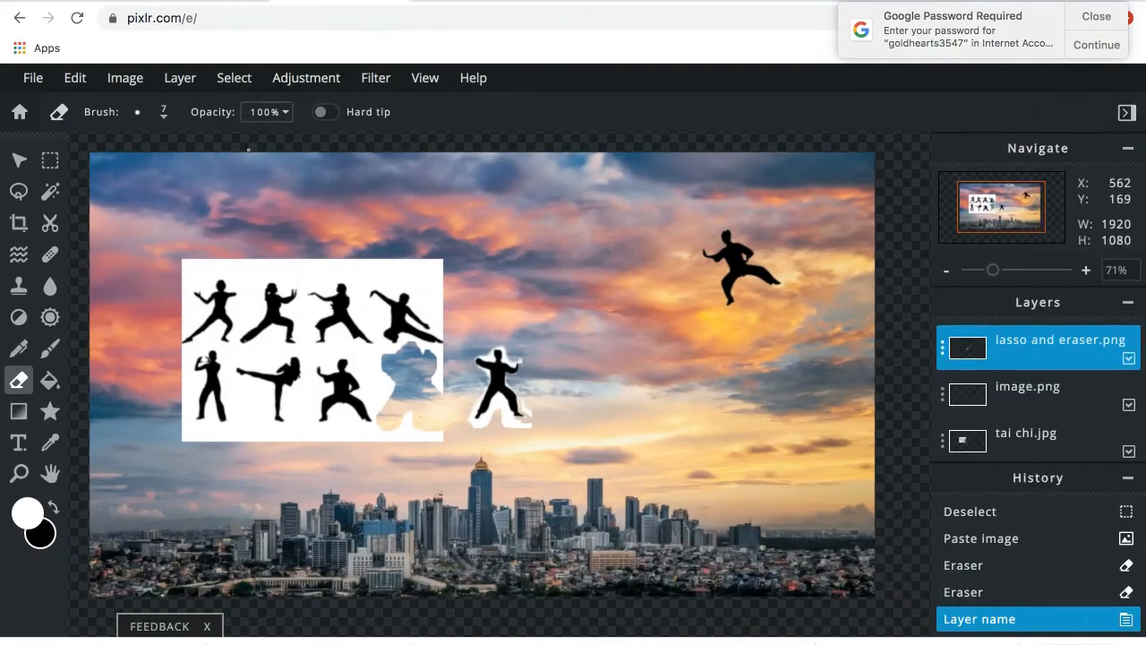
{"action": "left_click", "coordinate": [93, 81]}
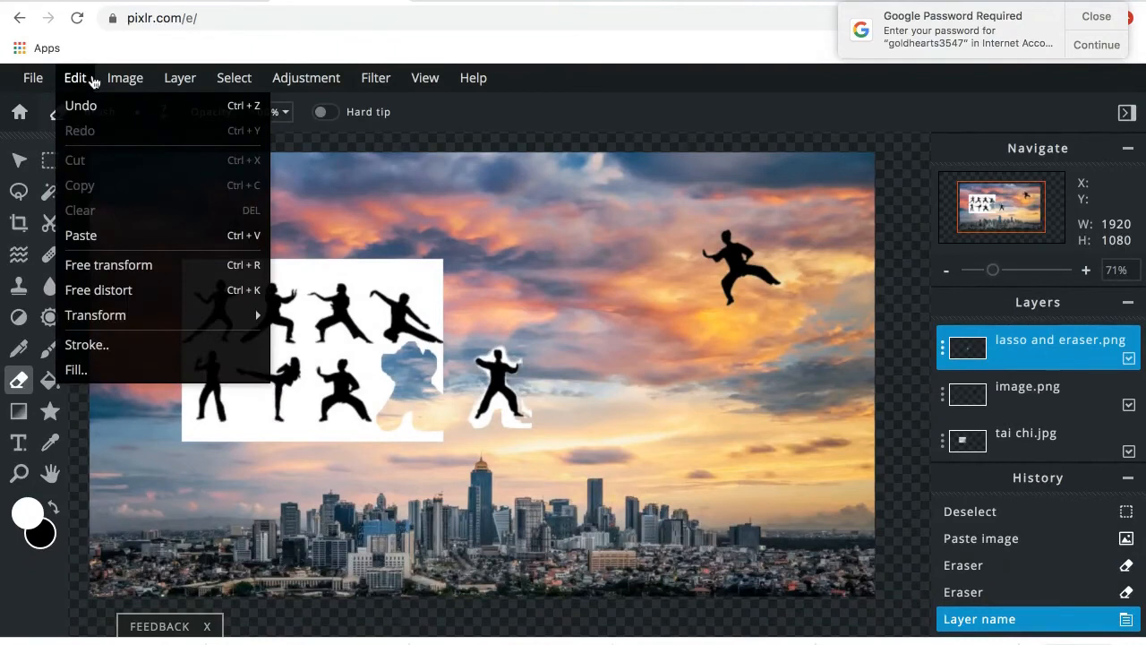
{"action": "mouse_move", "coordinate": [104, 80]}
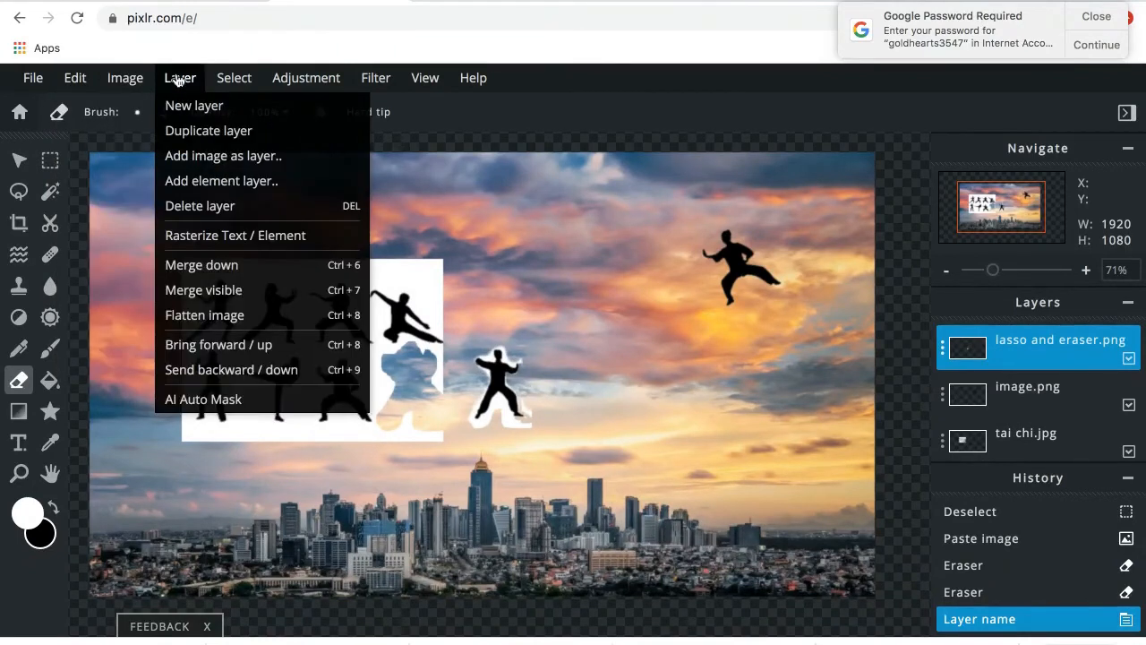
{"action": "left_click", "coordinate": [206, 84]}
{"action": "left_click", "coordinate": [200, 85]}
{"action": "left_click", "coordinate": [196, 82]}
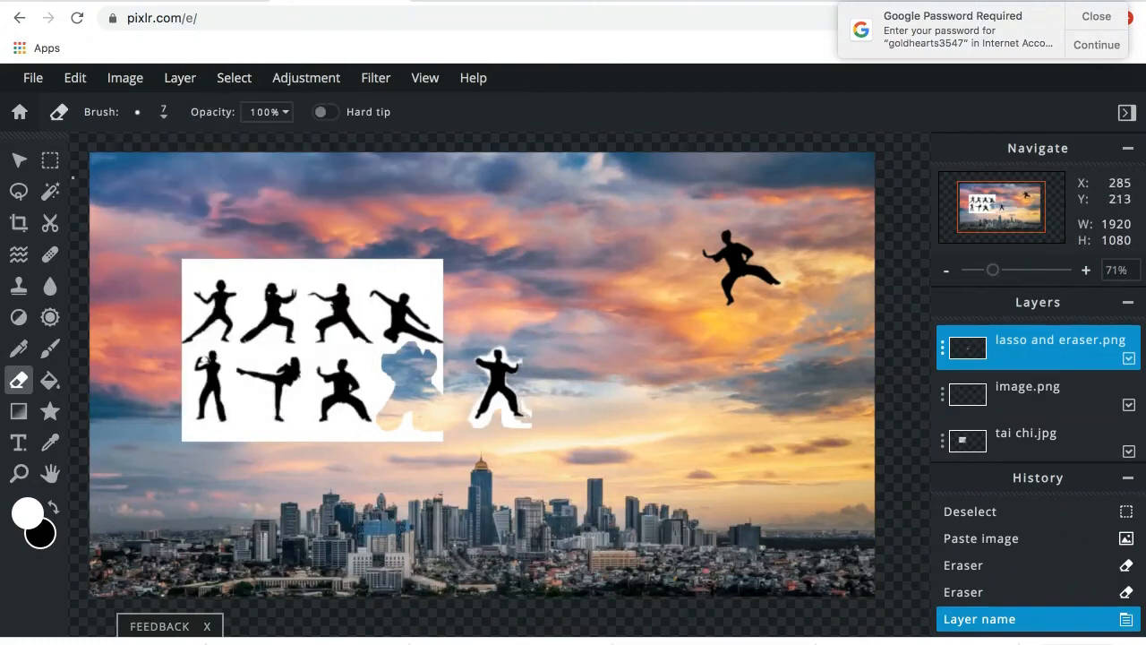
- Try to select and copy the lower-left standing silhouette with the rectangular Marquee while the lasso and eraser layer is active
{"action": "left_click", "coordinate": [51, 163]}
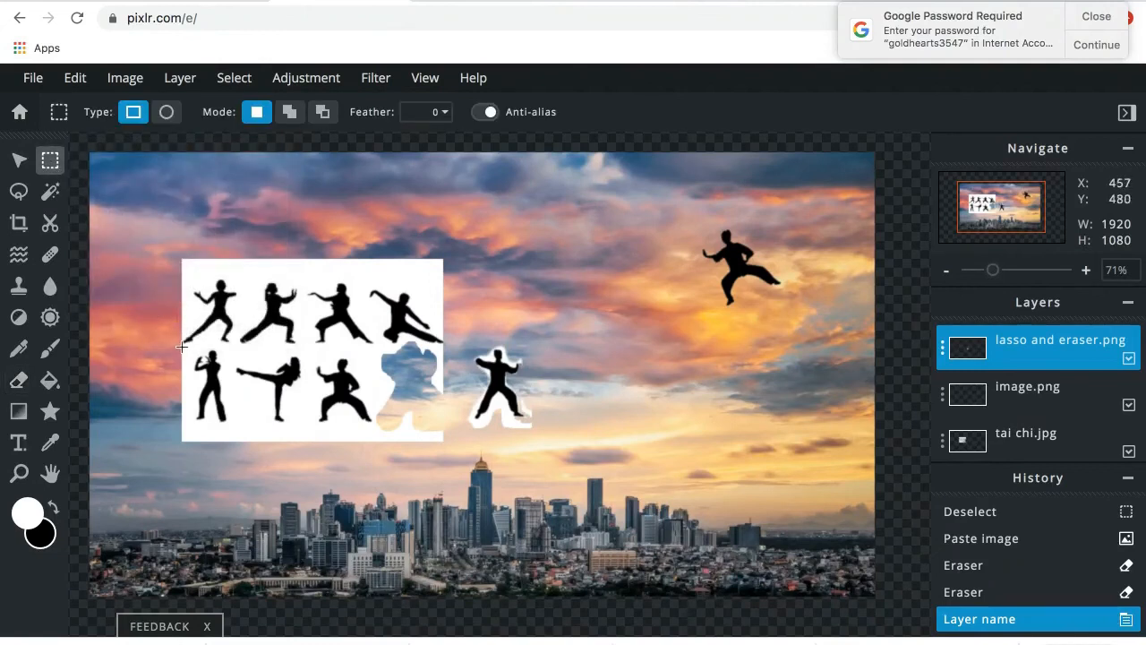
{"action": "left_click", "coordinate": [201, 369]}
{"action": "left_click_drag", "start_coordinate": [201, 369], "coordinate": [244, 449]}
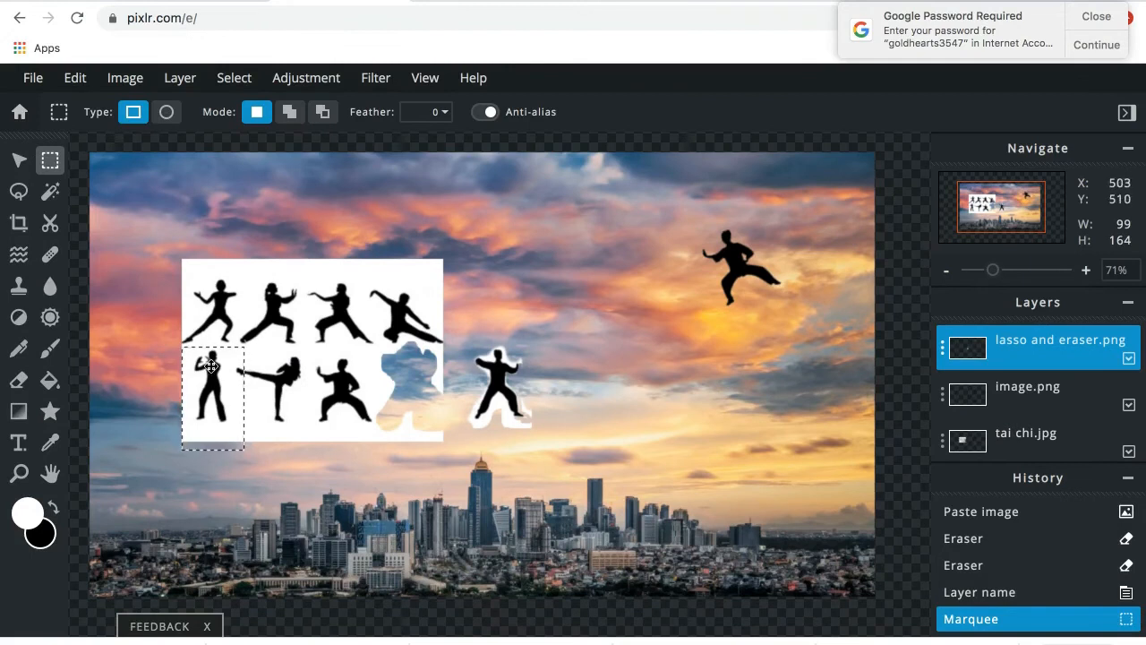
{"action": "key", "text": "super+c"}
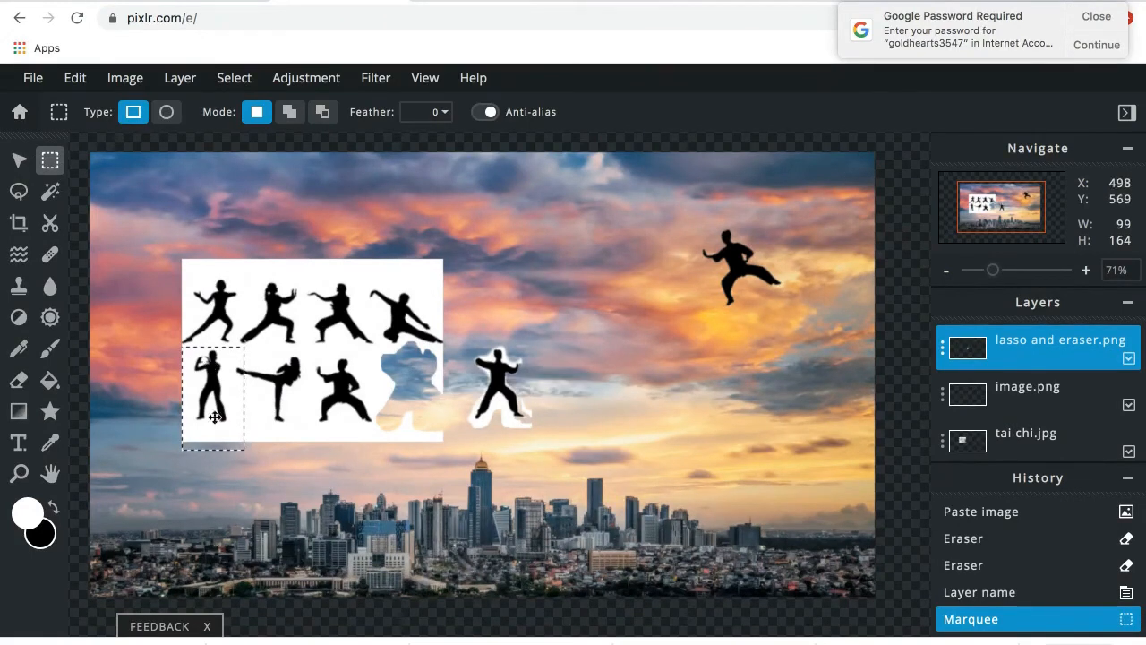
{"action": "left_click", "coordinate": [229, 474]}
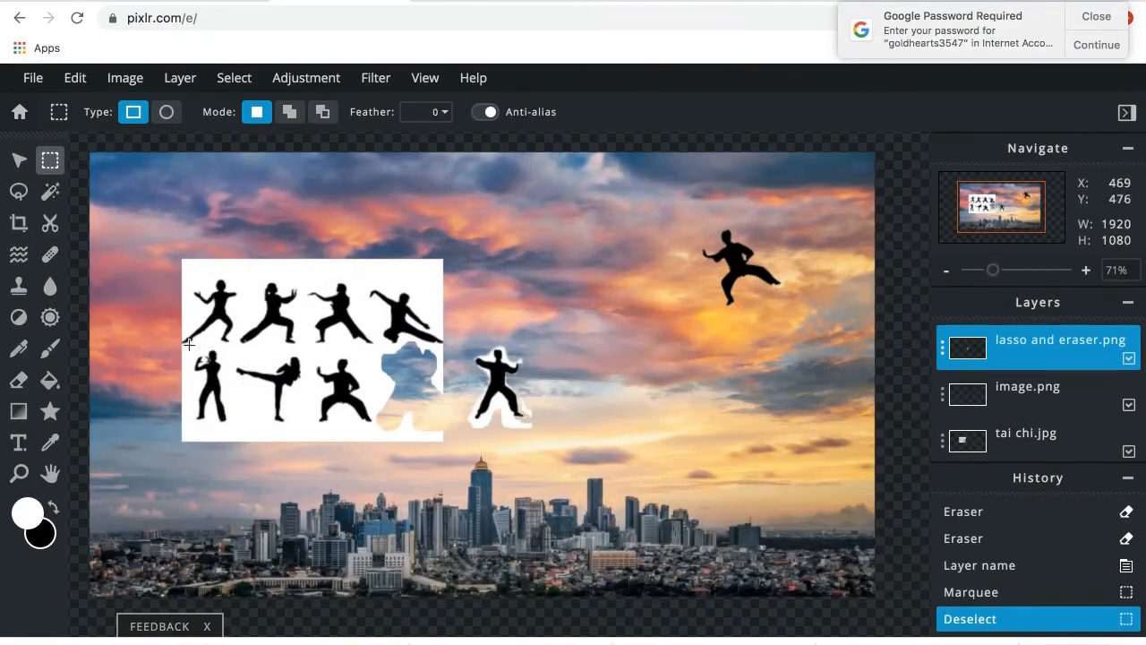
{"action": "left_click_drag", "start_coordinate": [186, 348], "coordinate": [241, 435]}
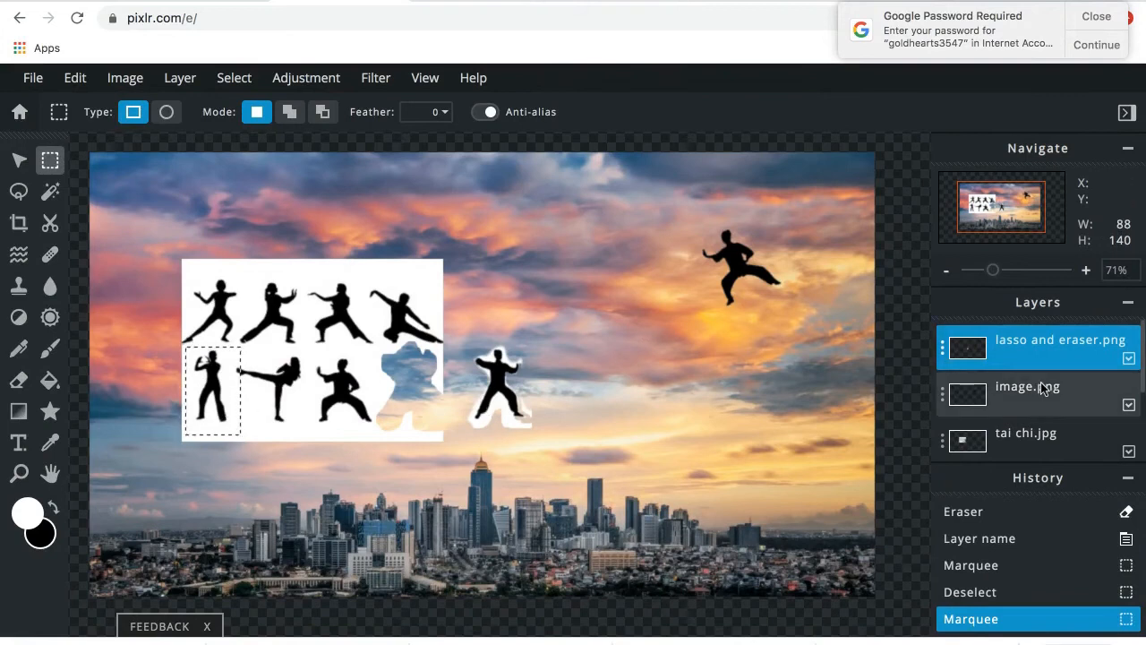
- On the tai chi.jpg layer, marquee-select the upper-left silhouette, cut it, deselect, and paste it as a new layer
{"action": "left_click", "coordinate": [1028, 439]}
{"action": "left_click_drag", "start_coordinate": [182, 265], "coordinate": [240, 343]}
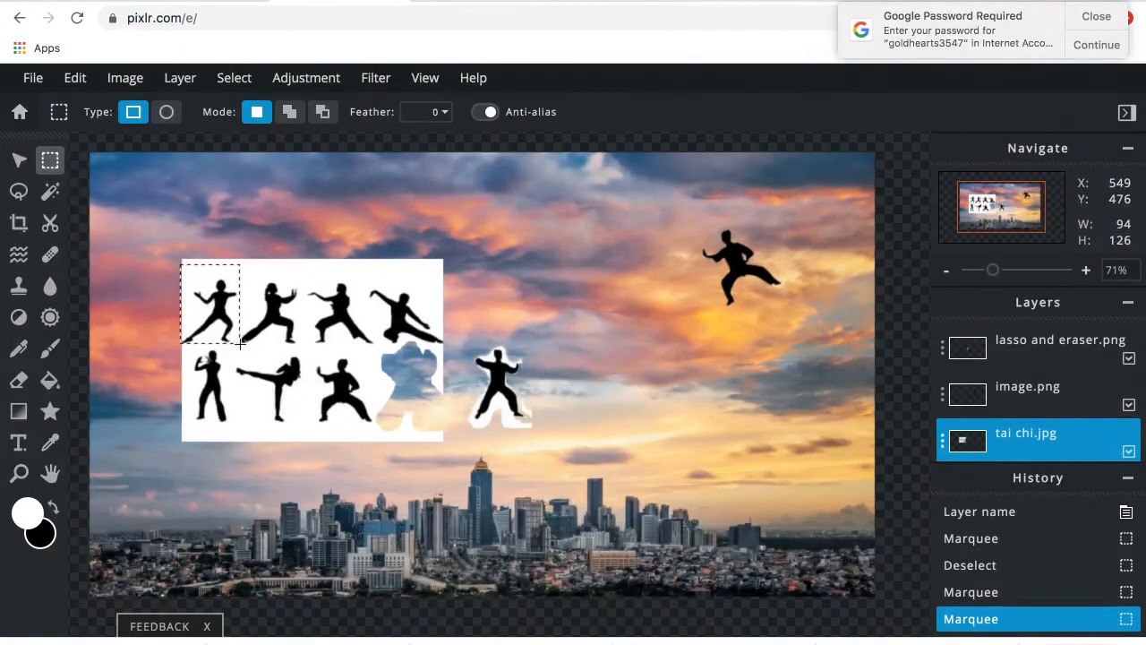
{"action": "key", "text": "ctrl+x"}
{"action": "key", "text": "ctrl+d"}
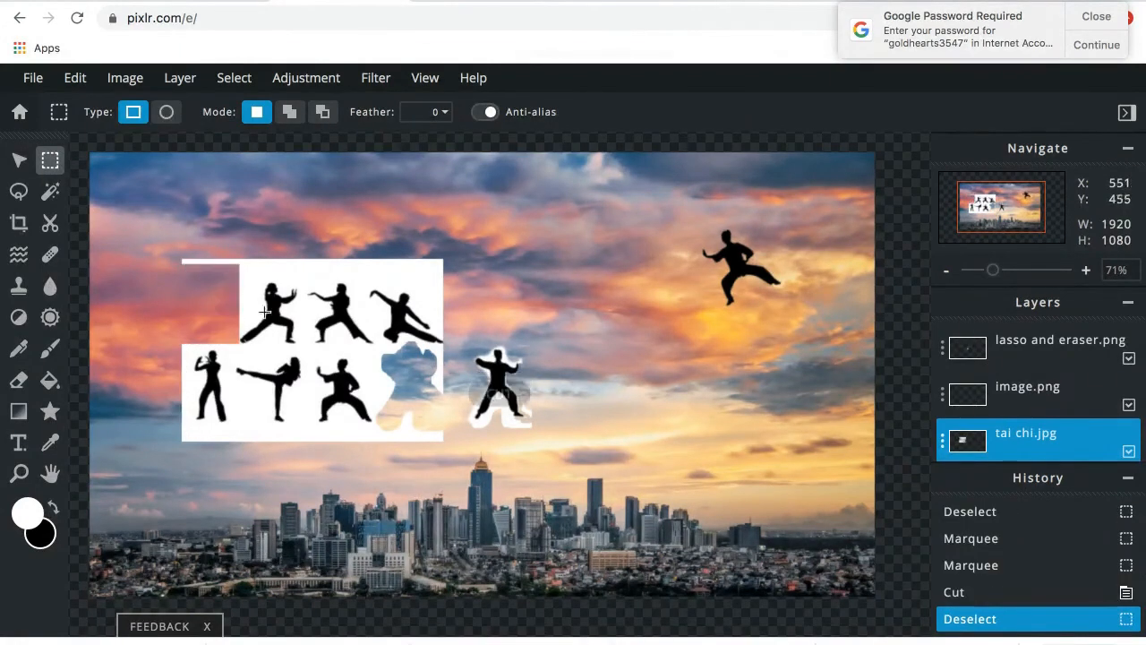
{"action": "key", "text": "ctrl+v"}
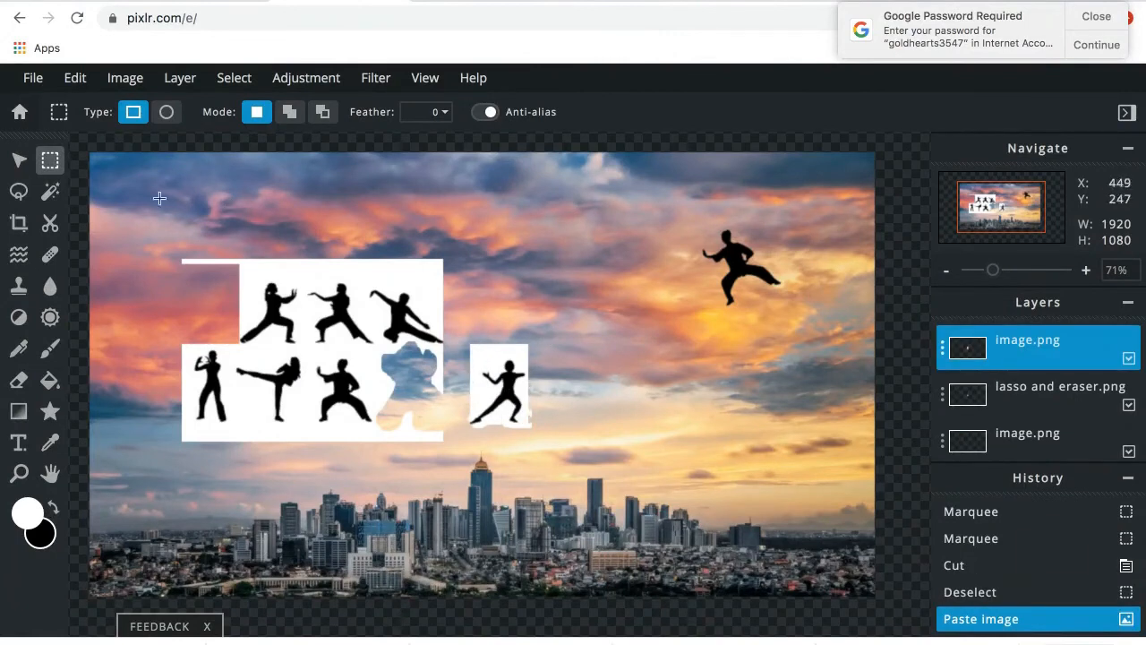
- Move the pasted silhouette into the upper sky at about 1053 px from the left and 266 px from the top
{"action": "left_click", "coordinate": [20, 159]}
{"action": "left_click_drag", "start_coordinate": [518, 377], "coordinate": [606, 241]}
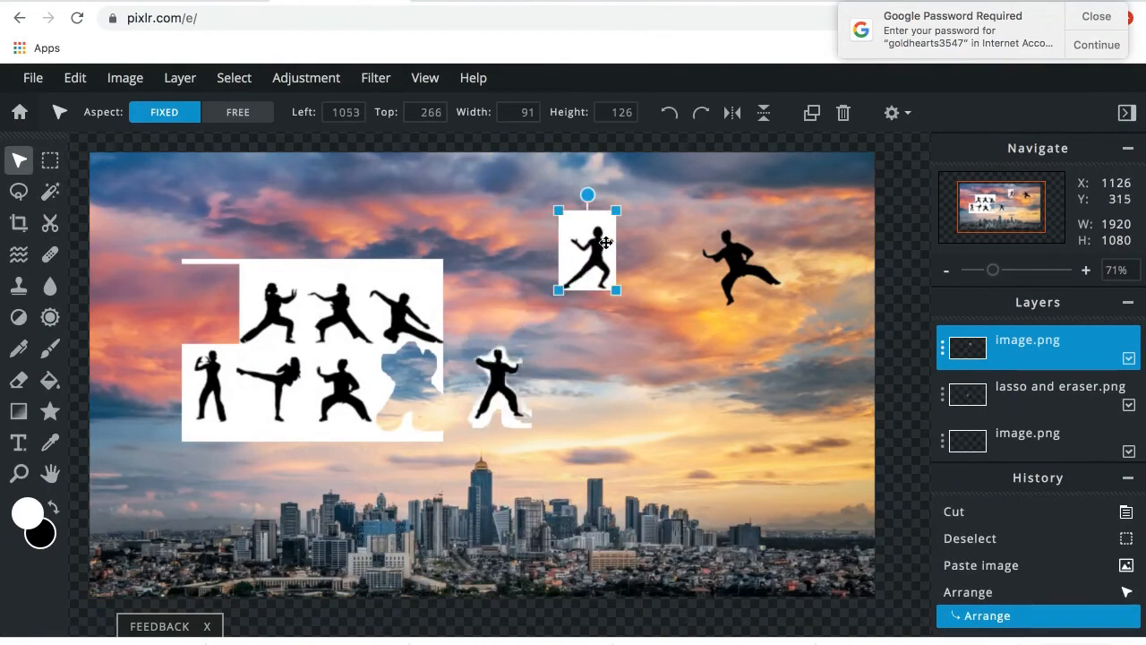
{"action": "left_click", "coordinate": [19, 443]}
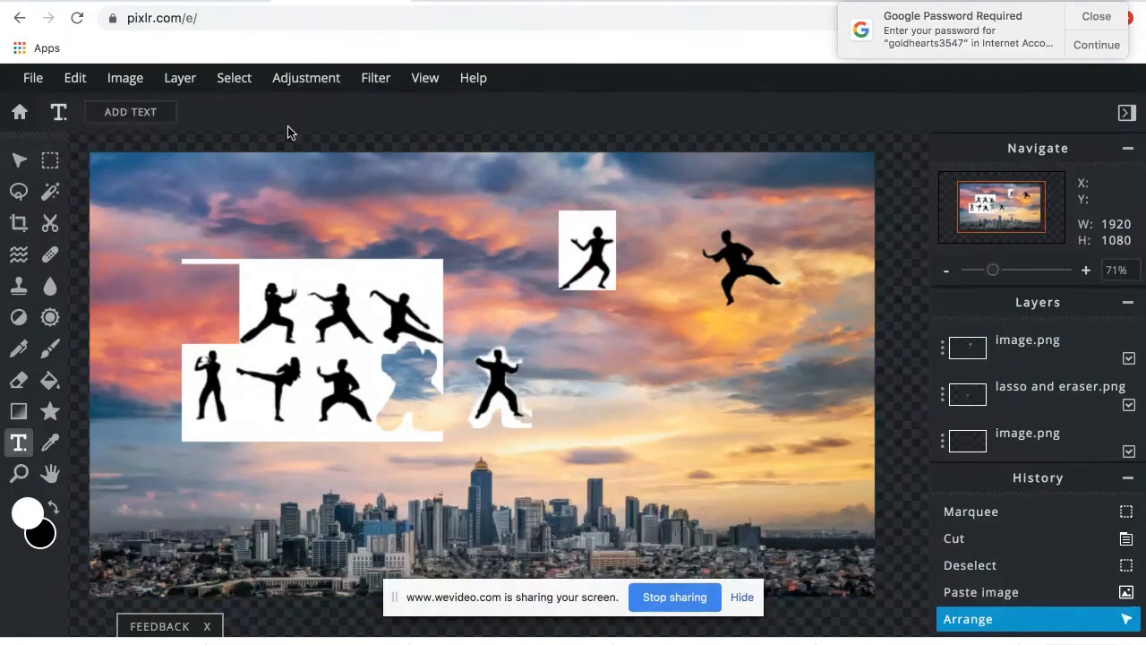
- Open the save settings for Band Logo, compare the JPG, PNG and PXD file types, and choose PNG
{"action": "left_click", "coordinate": [33, 78]}
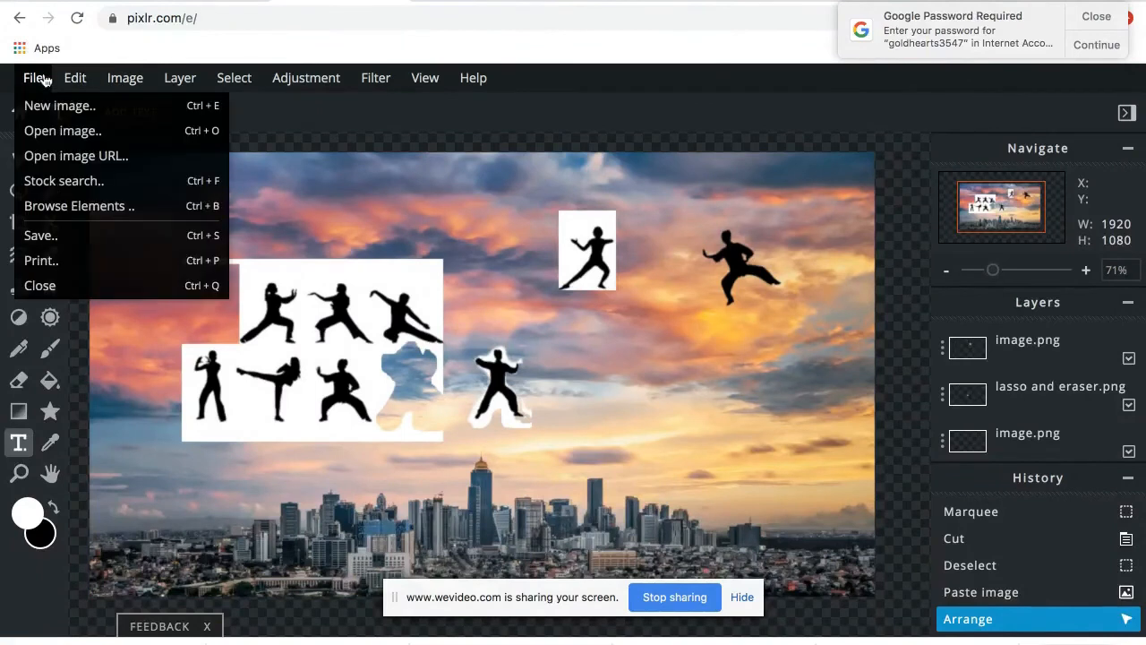
{"action": "left_click", "coordinate": [56, 238]}
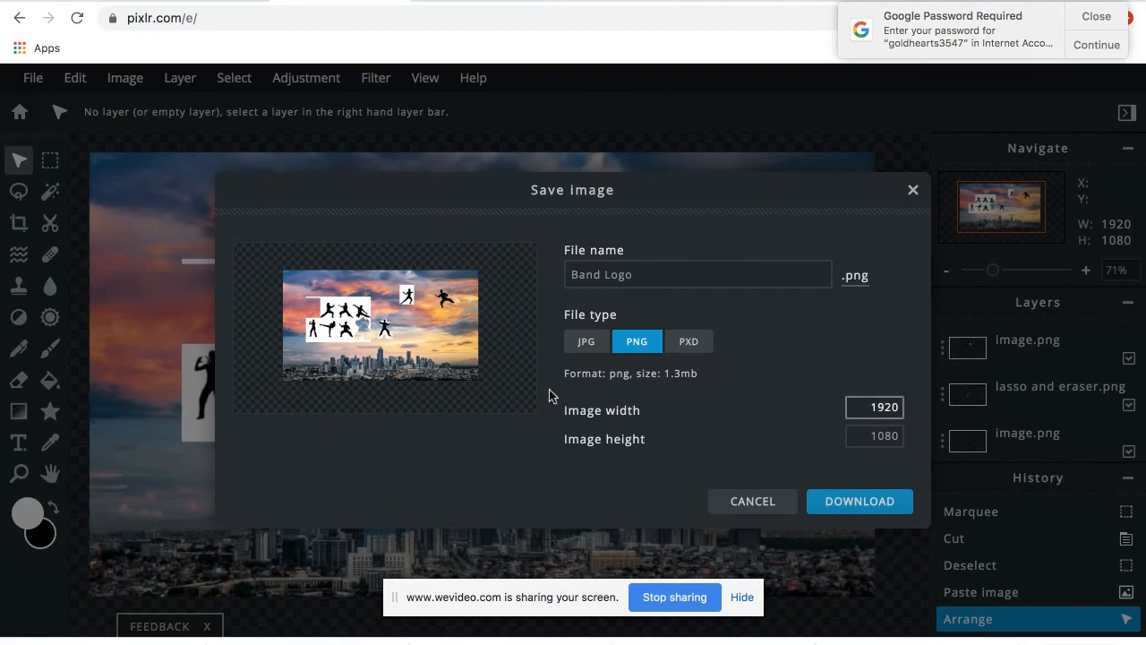
{"action": "left_click", "coordinate": [591, 352]}
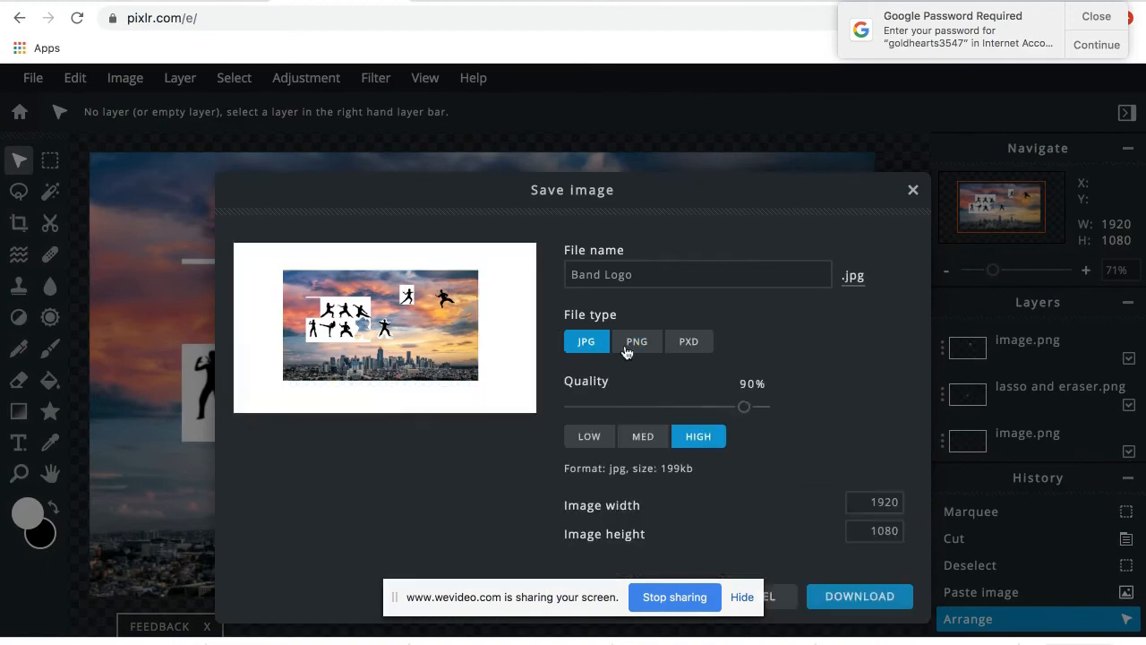
{"action": "left_click", "coordinate": [628, 352]}
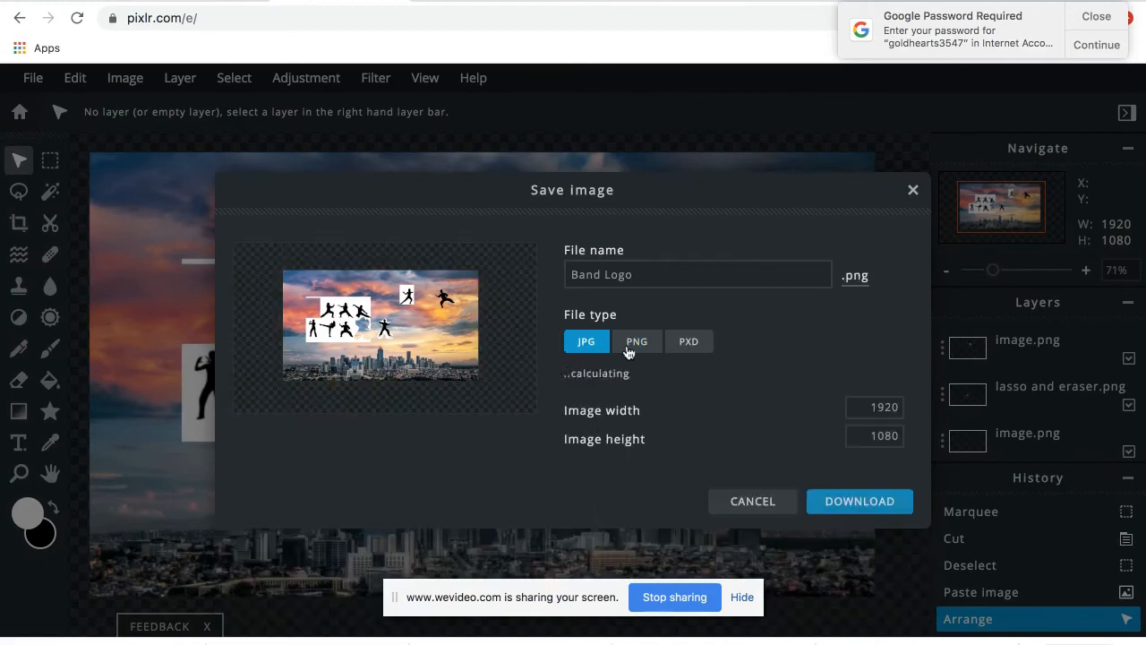
{"action": "left_click", "coordinate": [695, 349]}
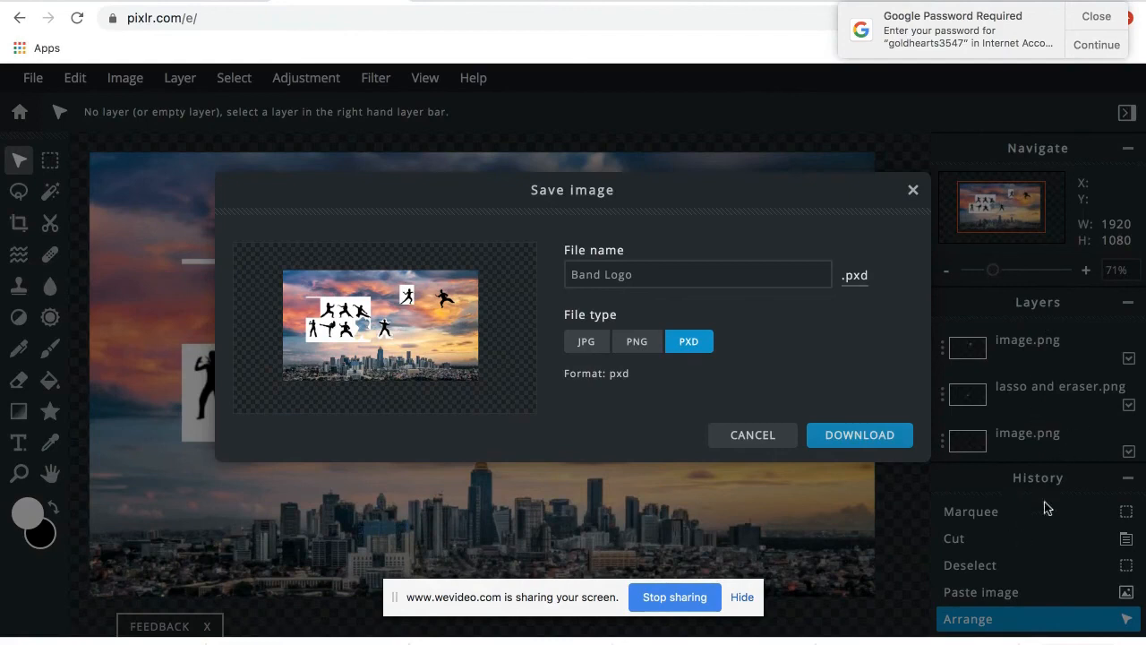
{"action": "left_click", "coordinate": [644, 354]}
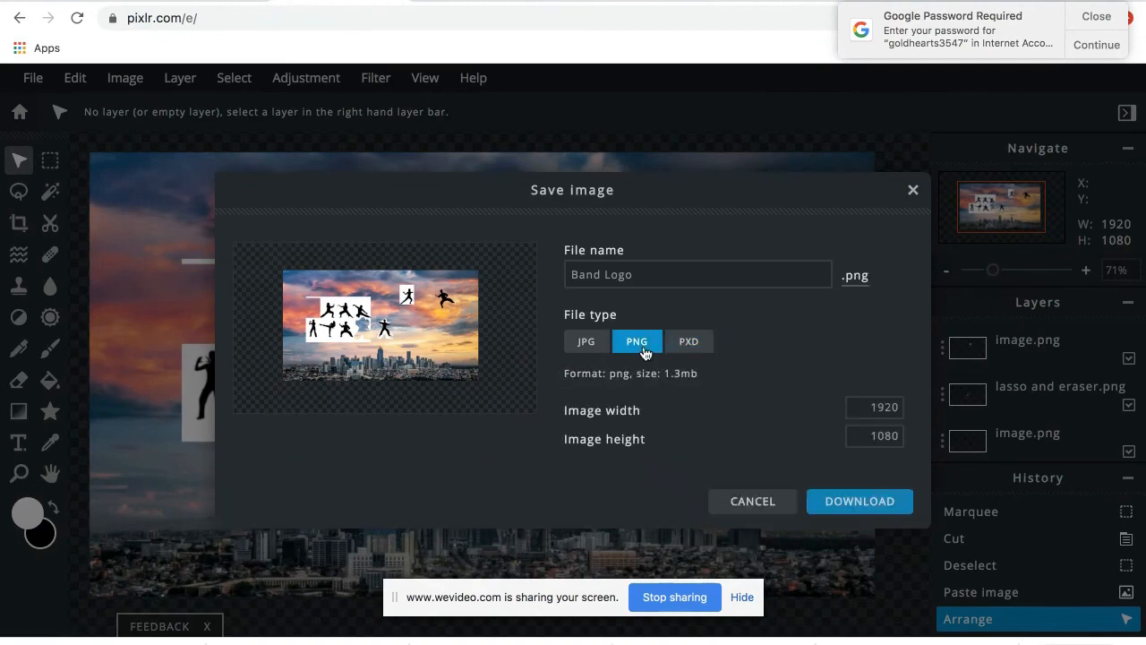
{"action": "left_click", "coordinate": [591, 346]}
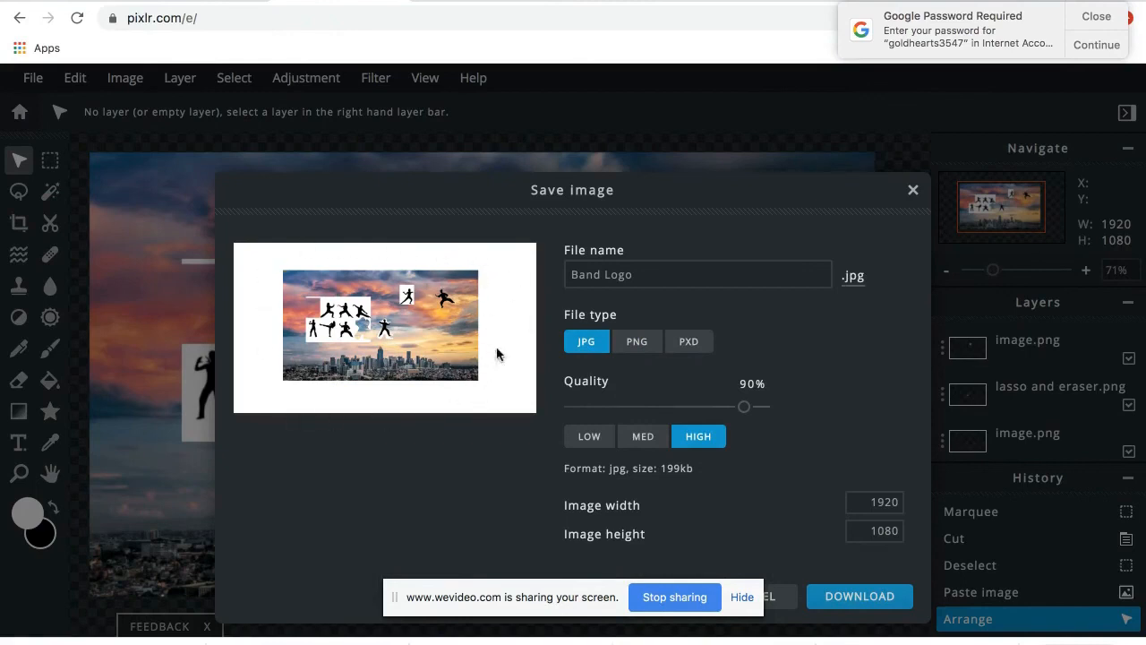
{"action": "left_click", "coordinate": [647, 349]}
{"action": "left_click", "coordinate": [588, 342]}
{"action": "left_click", "coordinate": [643, 350]}
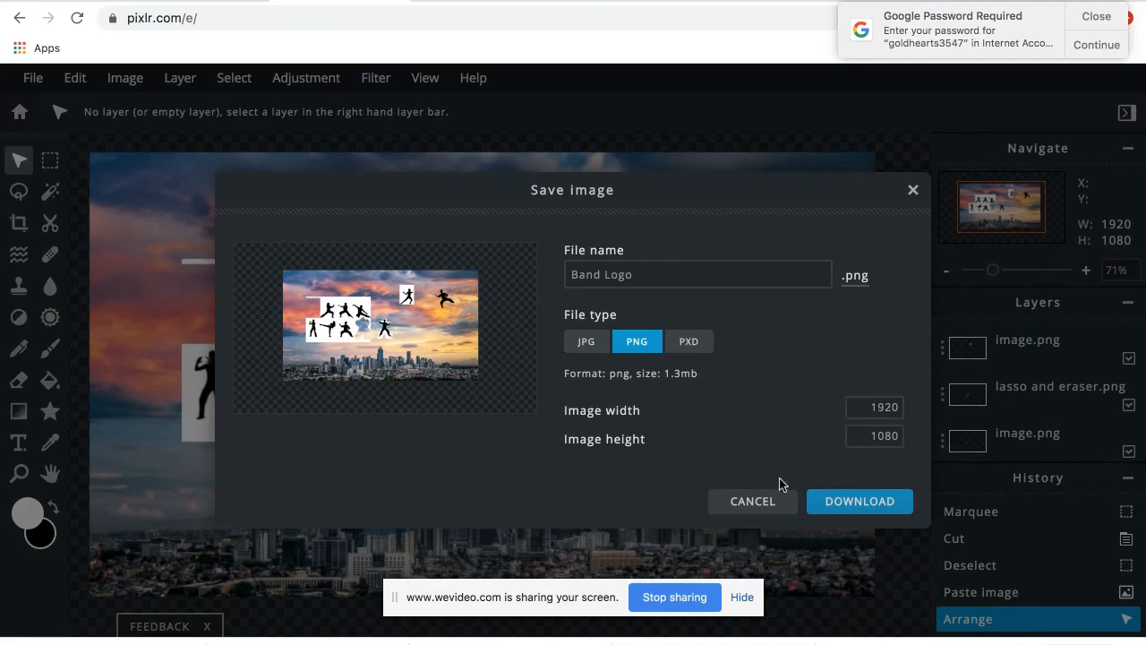
- Download the Band Logo image as a PNG, switch to Google Drive, and upload Band Logo.png to folder 4 under ALL COMPUTER CLASSES
{"action": "left_click", "coordinate": [861, 507]}
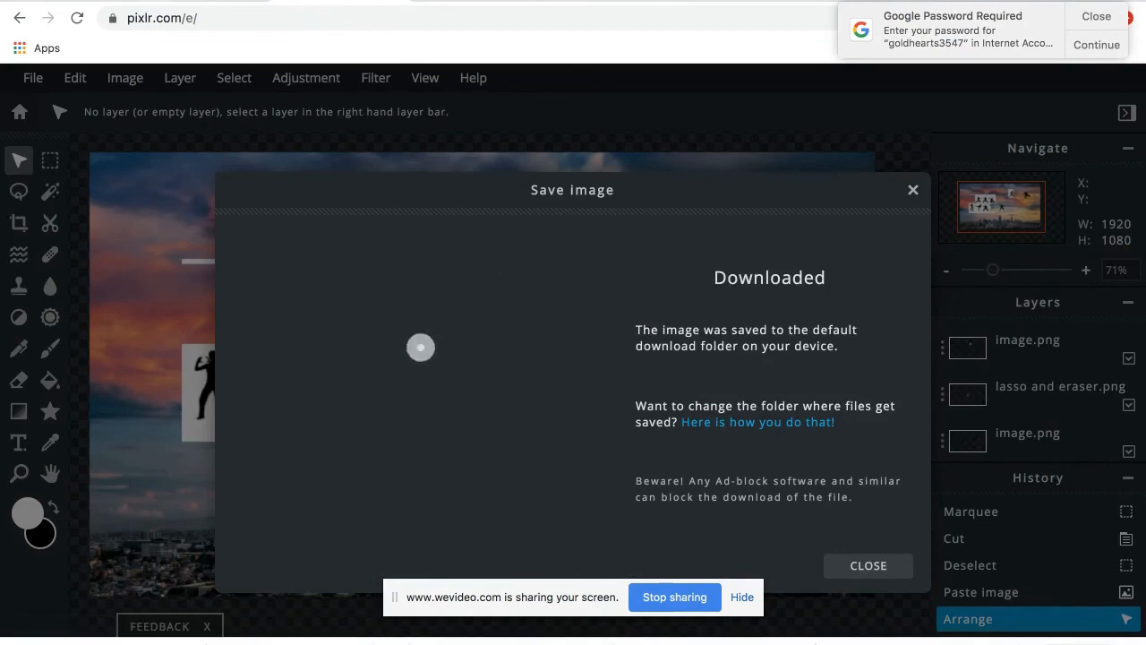
{"action": "left_click", "coordinate": [219, 1]}
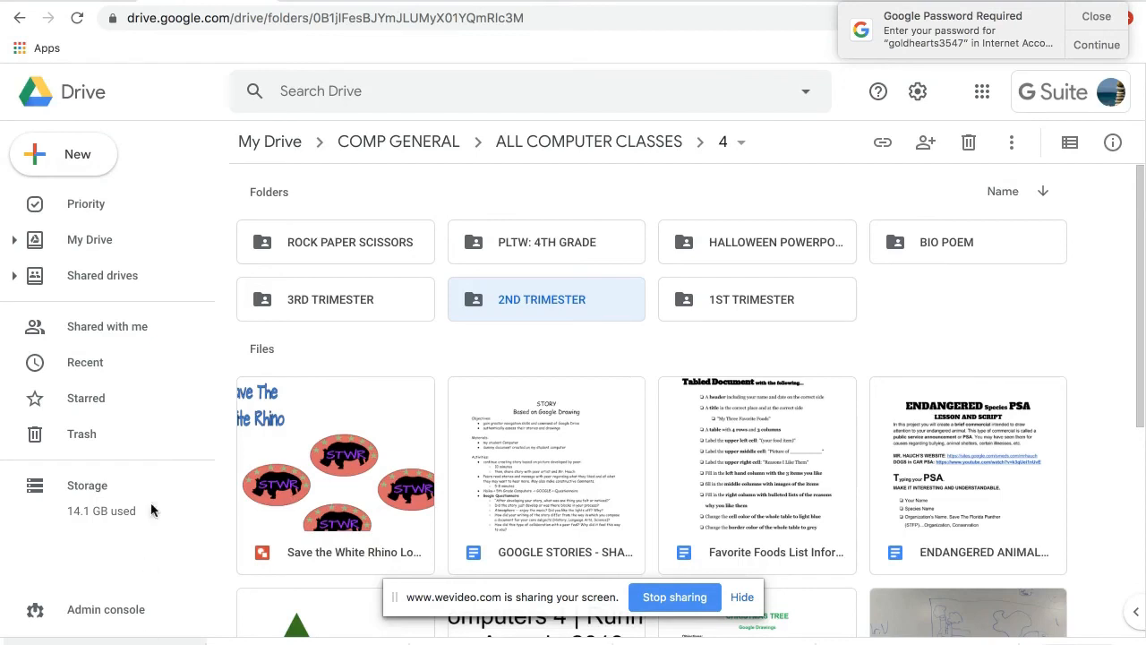
{"action": "left_click", "coordinate": [79, 164]}
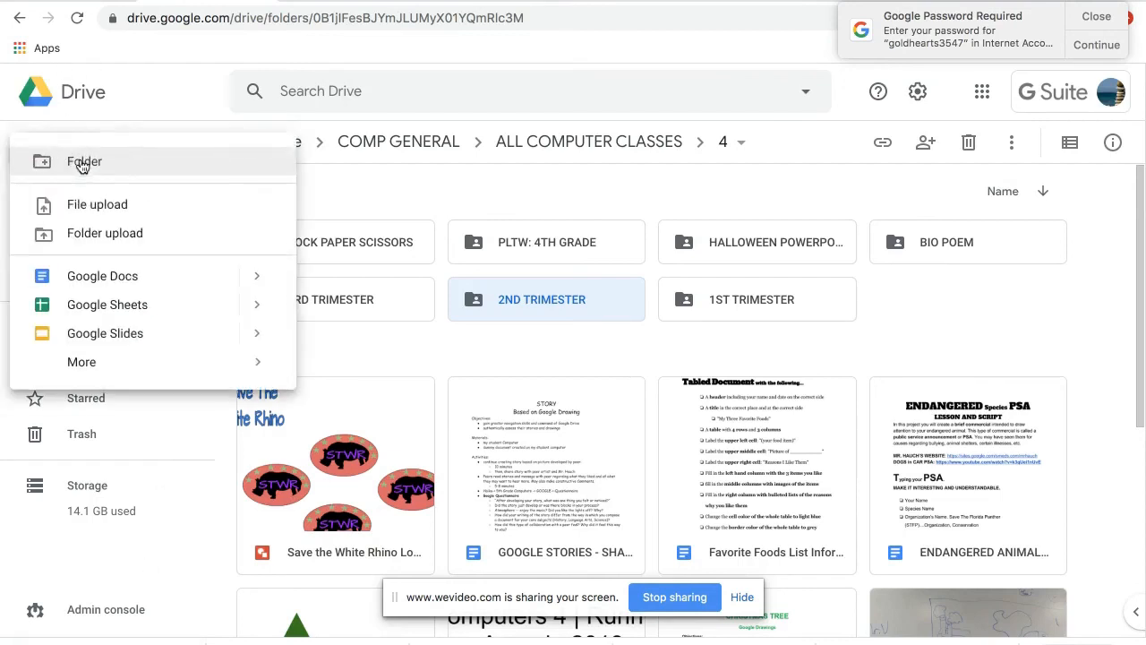
{"action": "left_click", "coordinate": [85, 206]}
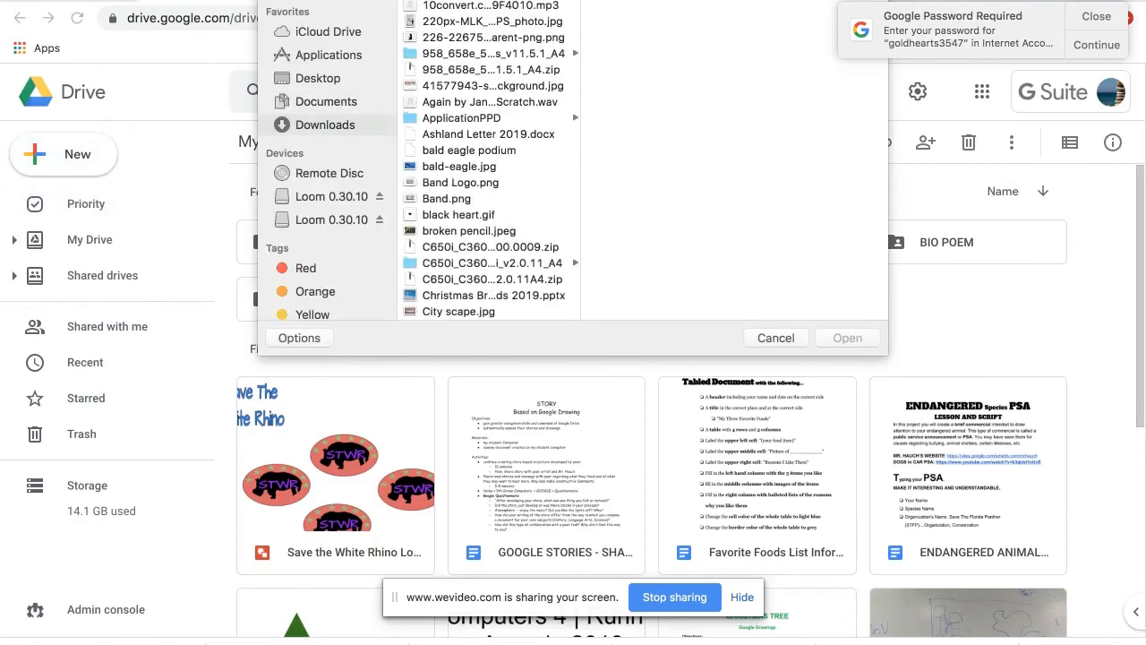
{"action": "type", "text": "band logo"}
{"action": "double_click", "coordinate": [504, 57]}
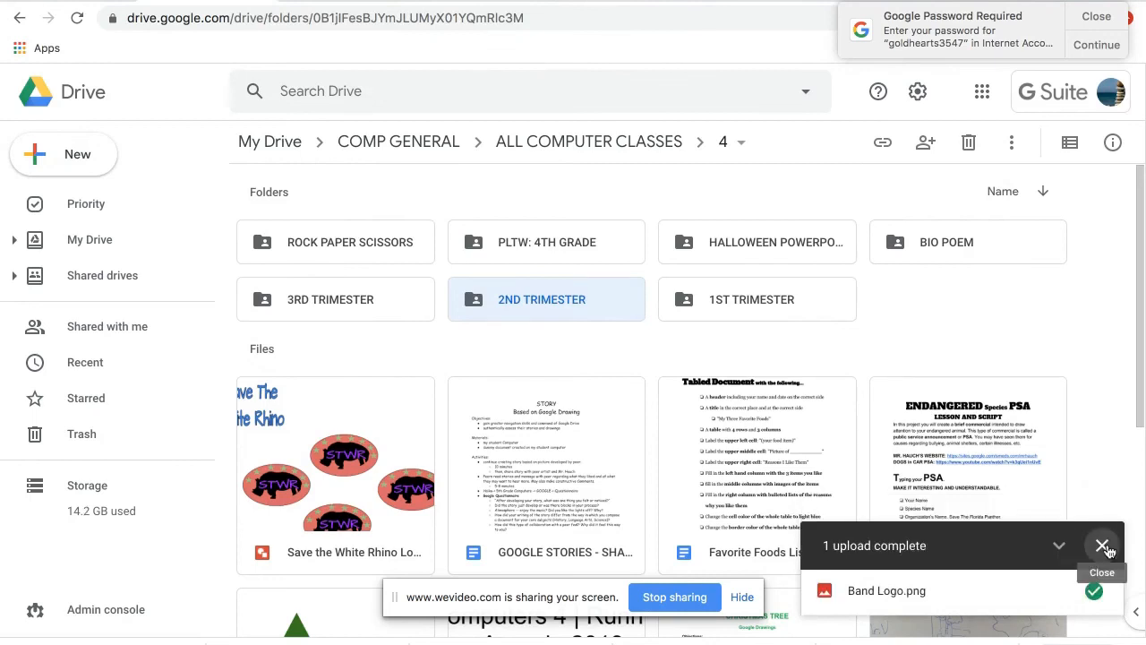
{"action": "left_click", "coordinate": [1105, 547]}
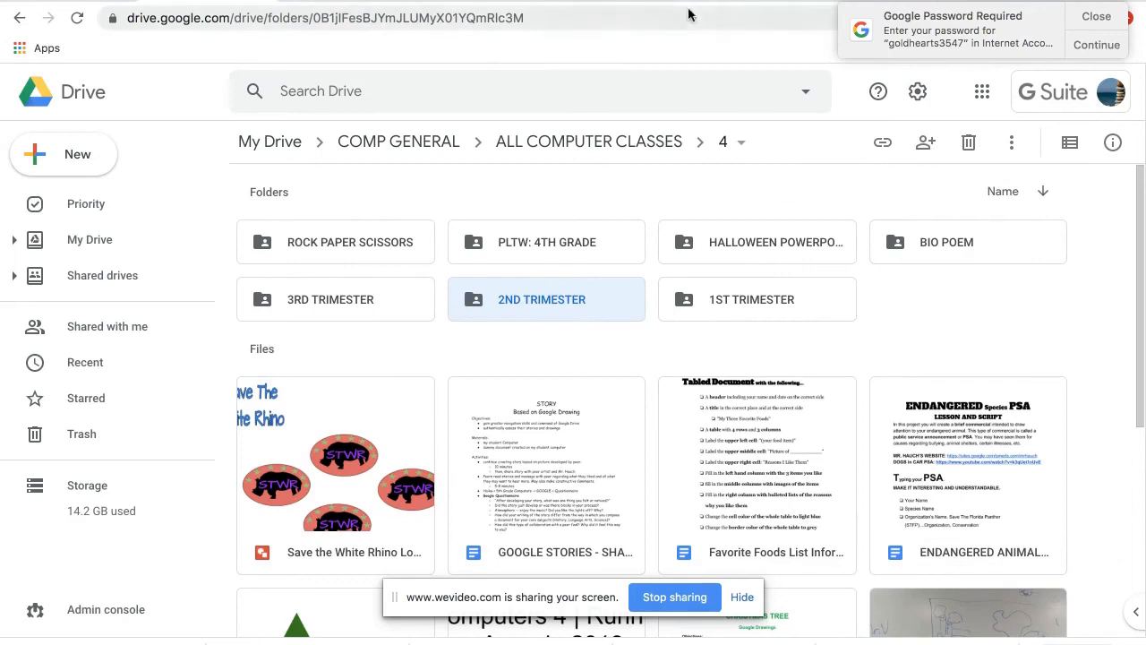